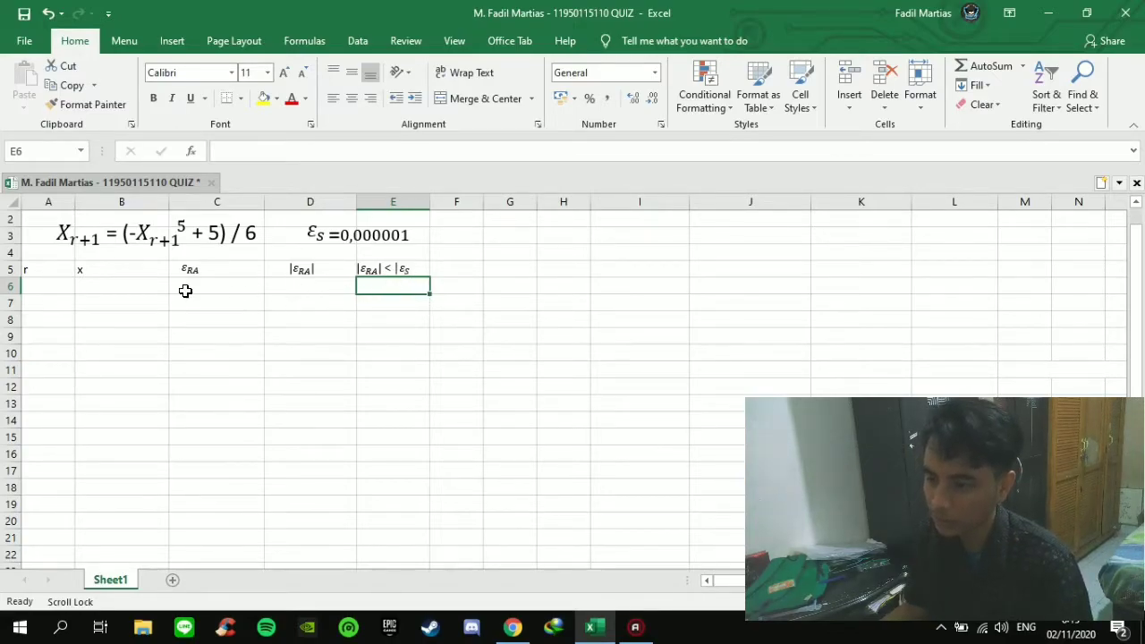
- Enter the starting iteration 0 in A6 and the initial x value 1,25 in B6
{"action": "left_click", "coordinate": [59, 285]}
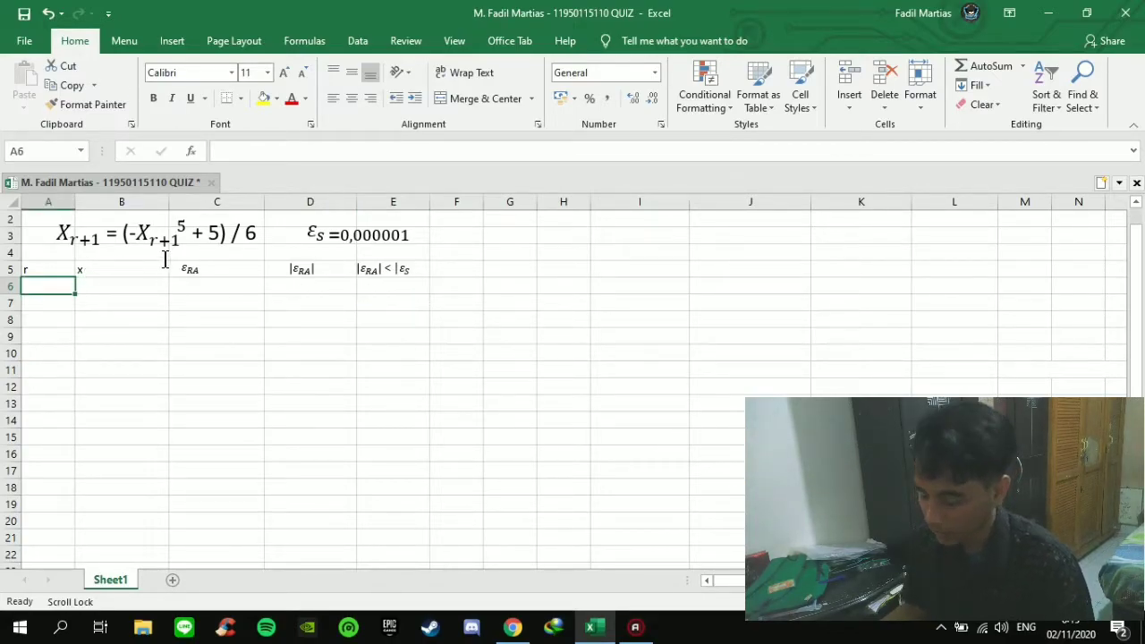
{"action": "type", "text": "0"}
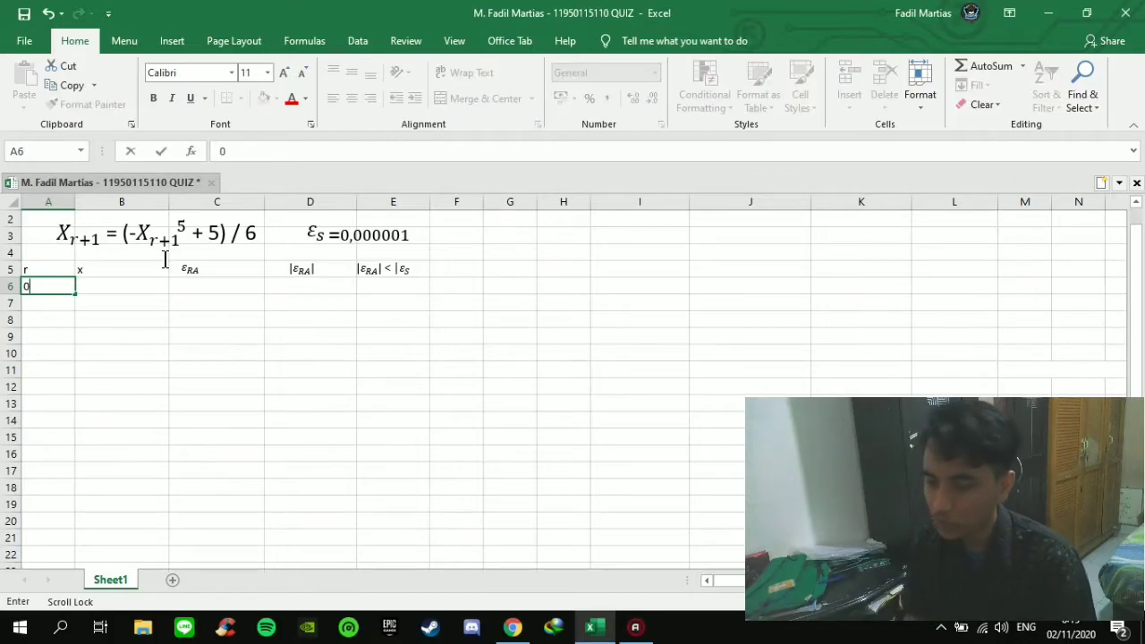
{"action": "left_click", "coordinate": [120, 286]}
{"action": "type", "text": "1,2"}
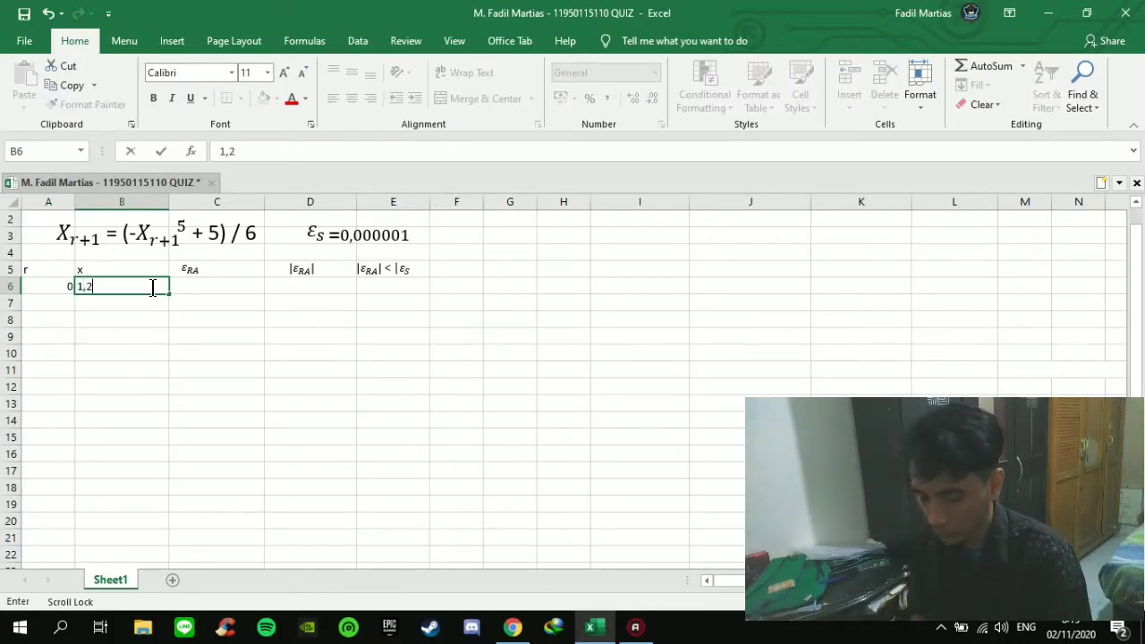
{"action": "type", "text": "5"}
{"action": "left_click", "coordinate": [205, 286]}
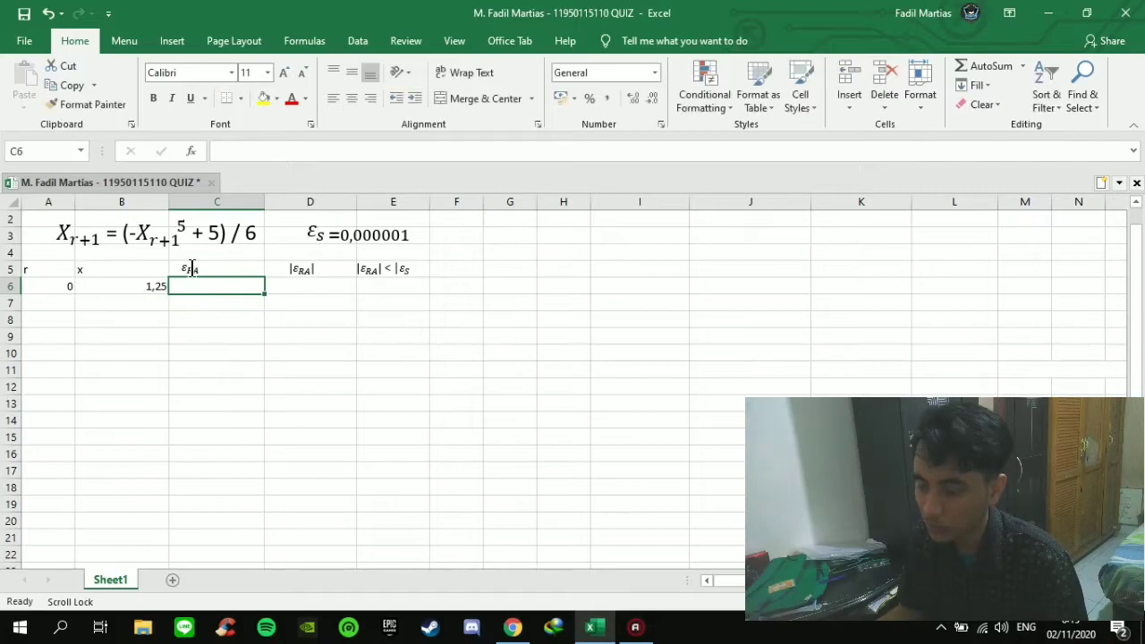
- Number the iterations in column r with the formula =1+A6 in A7, filled down to A13
{"action": "left_click", "coordinate": [65, 301]}
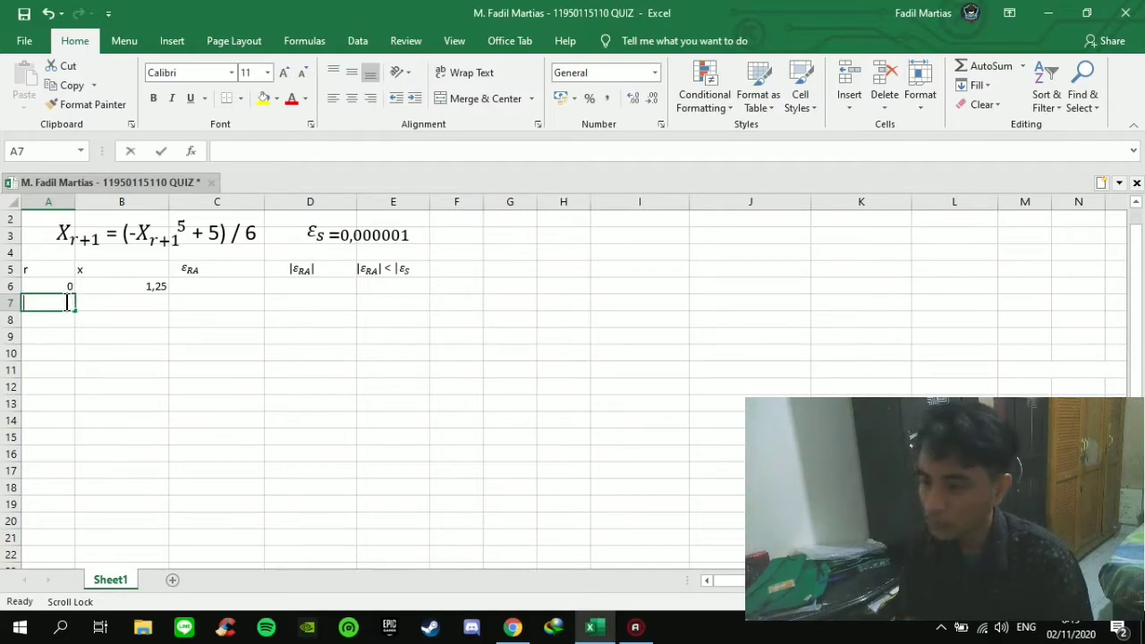
{"action": "type", "text": "="}
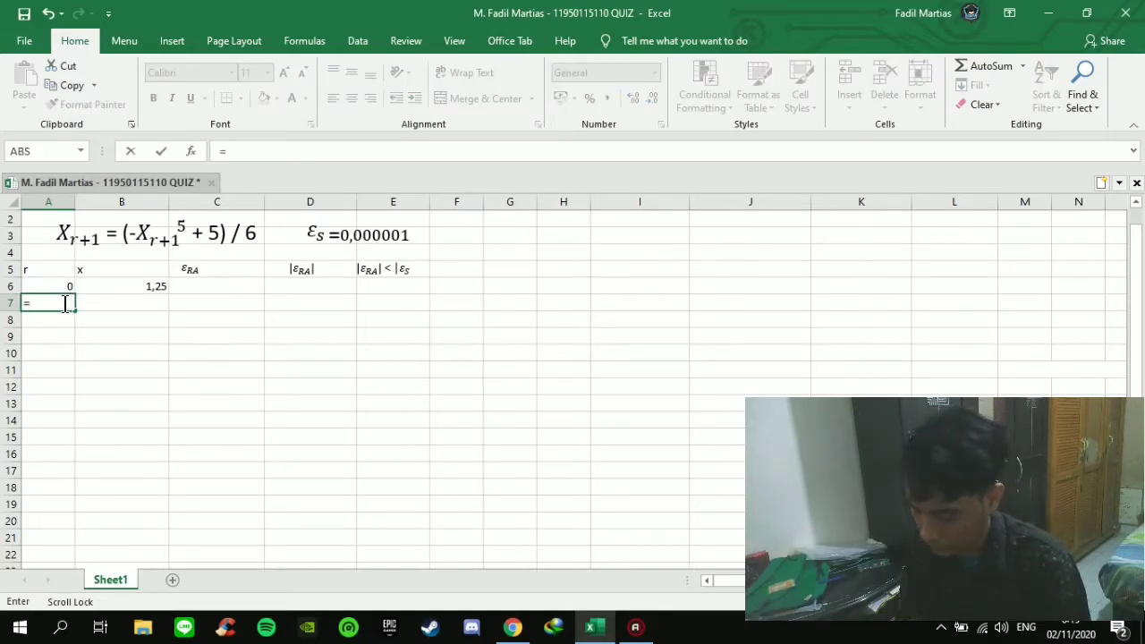
{"action": "type", "text": "1"}
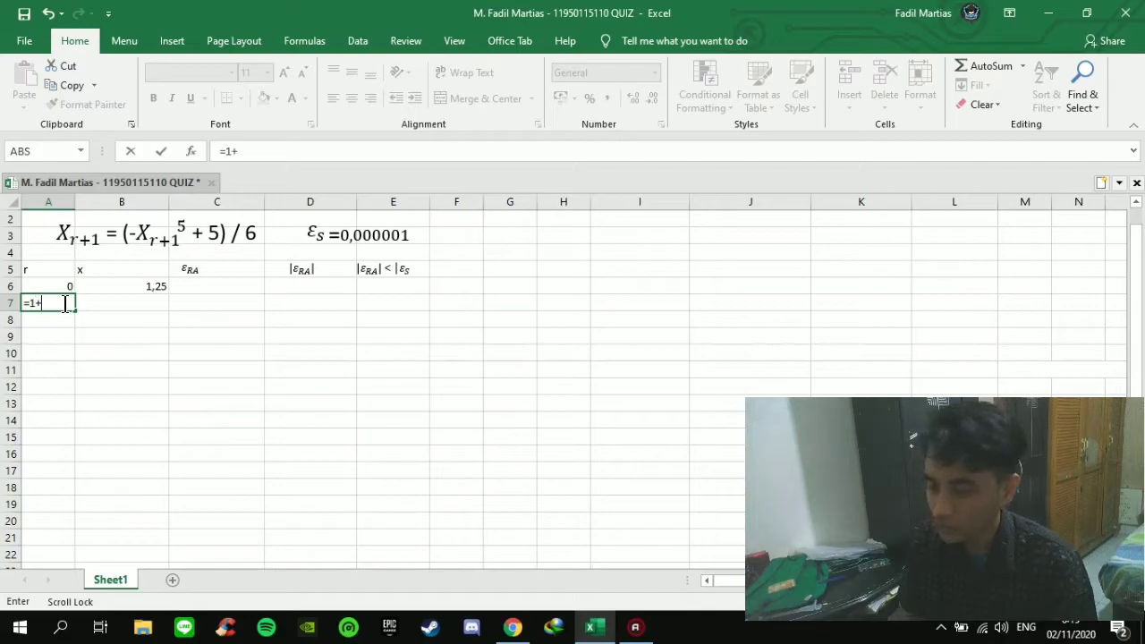
{"action": "type", "text": "+"}
{"action": "left_click", "coordinate": [64, 286]}
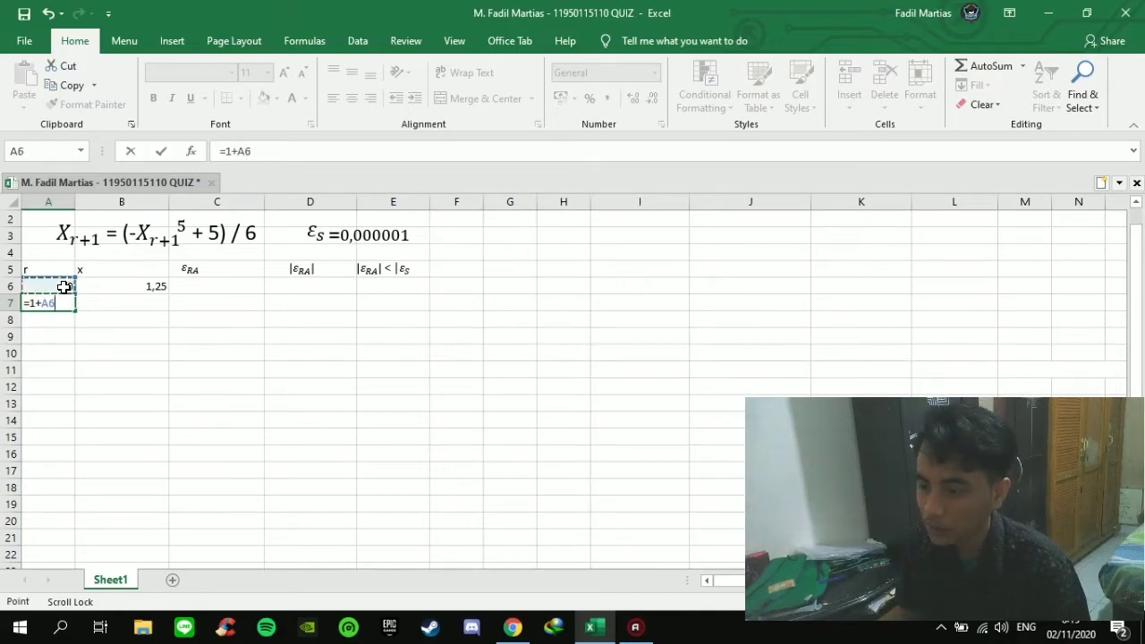
{"action": "key", "text": "Return"}
{"action": "left_click", "coordinate": [66, 303]}
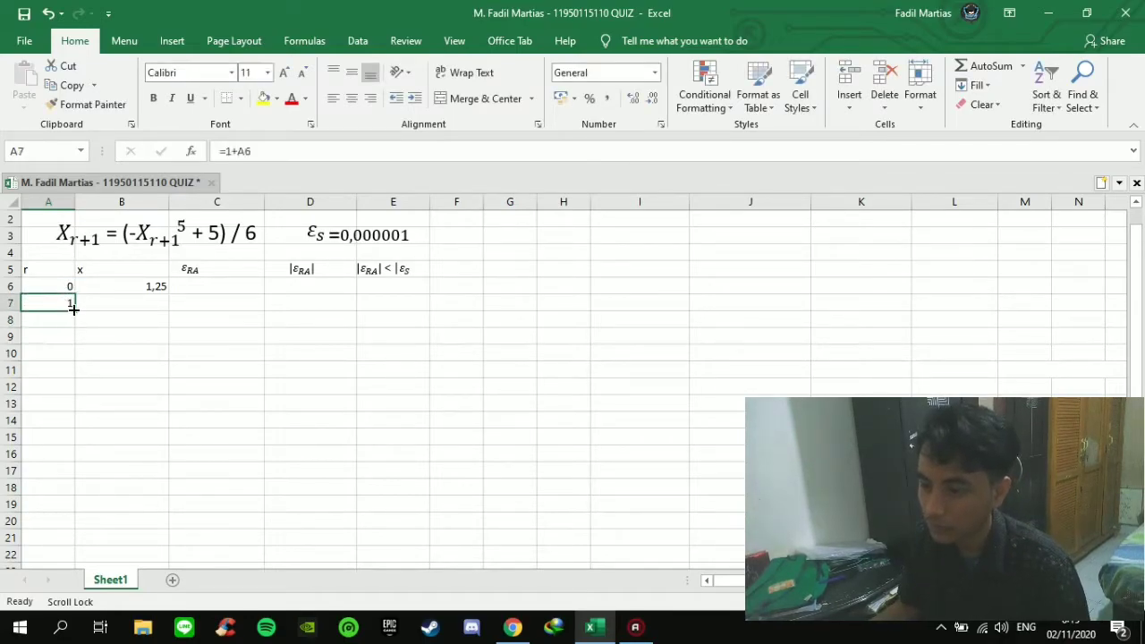
{"action": "left_click_drag", "start_coordinate": [76, 310], "coordinate": [71, 404]}
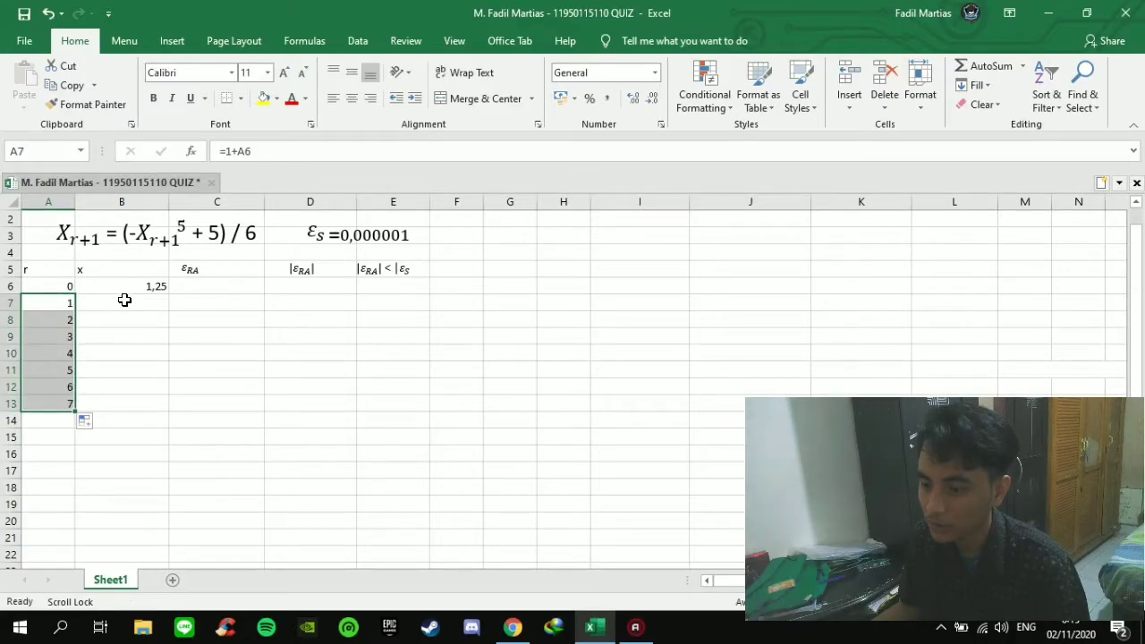
- Enter the iteration formula =(-B6^5+5)/6 in B7 to compute the next x value
{"action": "left_click", "coordinate": [138, 297]}
{"action": "key", "text": "Up"}
{"action": "key", "text": "Down"}
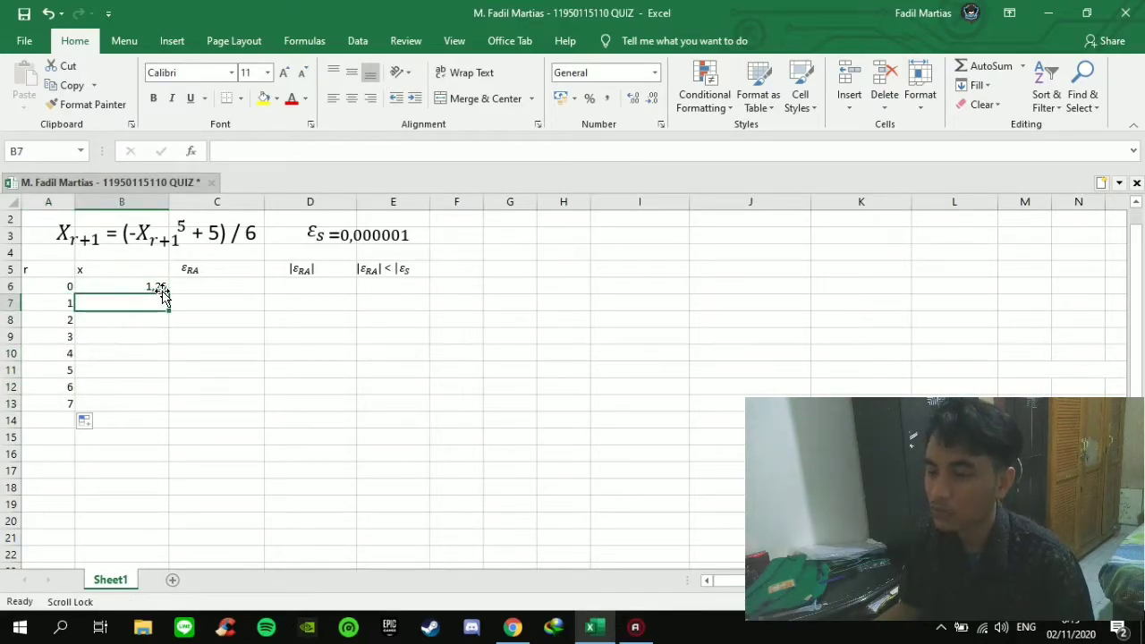
{"action": "key", "text": "Up"}
{"action": "key", "text": "Down"}
{"action": "left_click", "coordinate": [261, 154]}
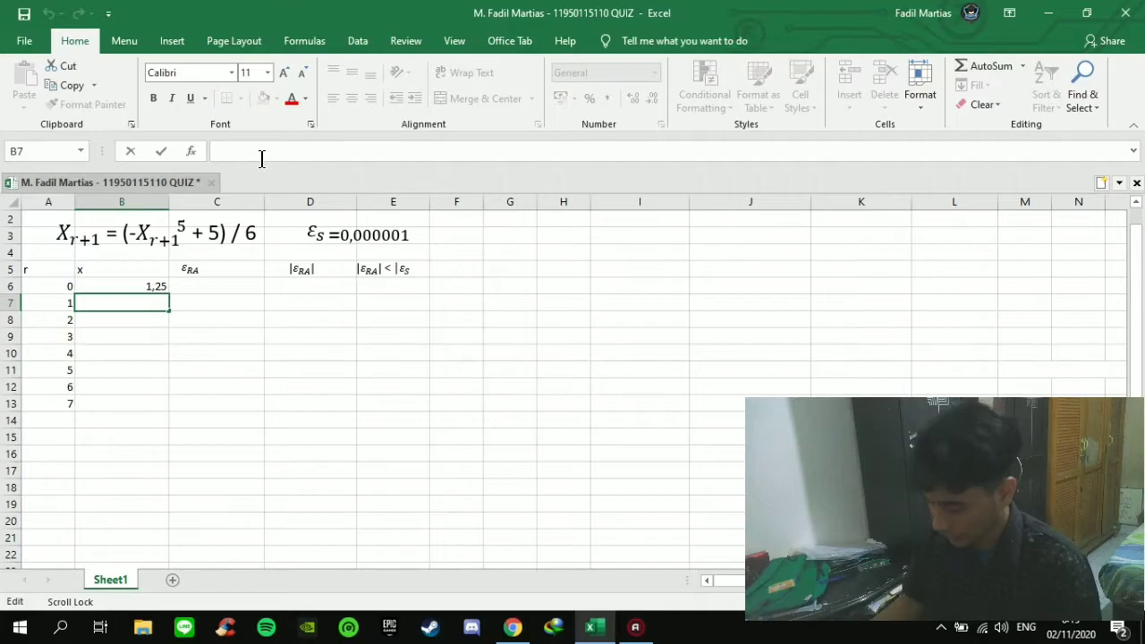
{"action": "type", "text": "="}
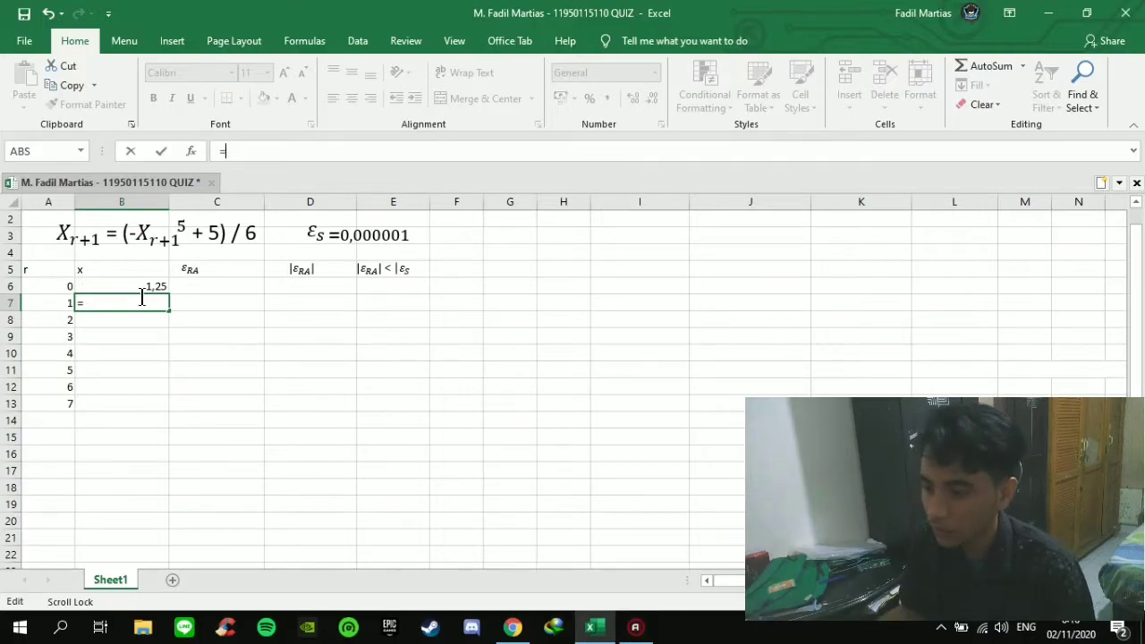
{"action": "type", "text": "-"}
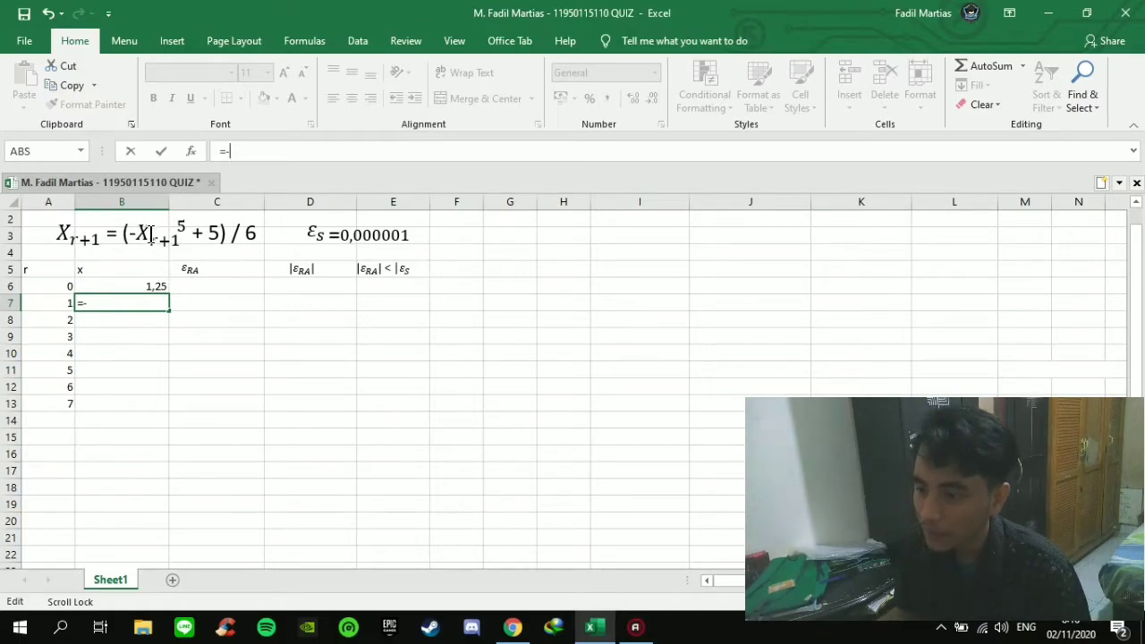
{"action": "left_click", "coordinate": [154, 285]}
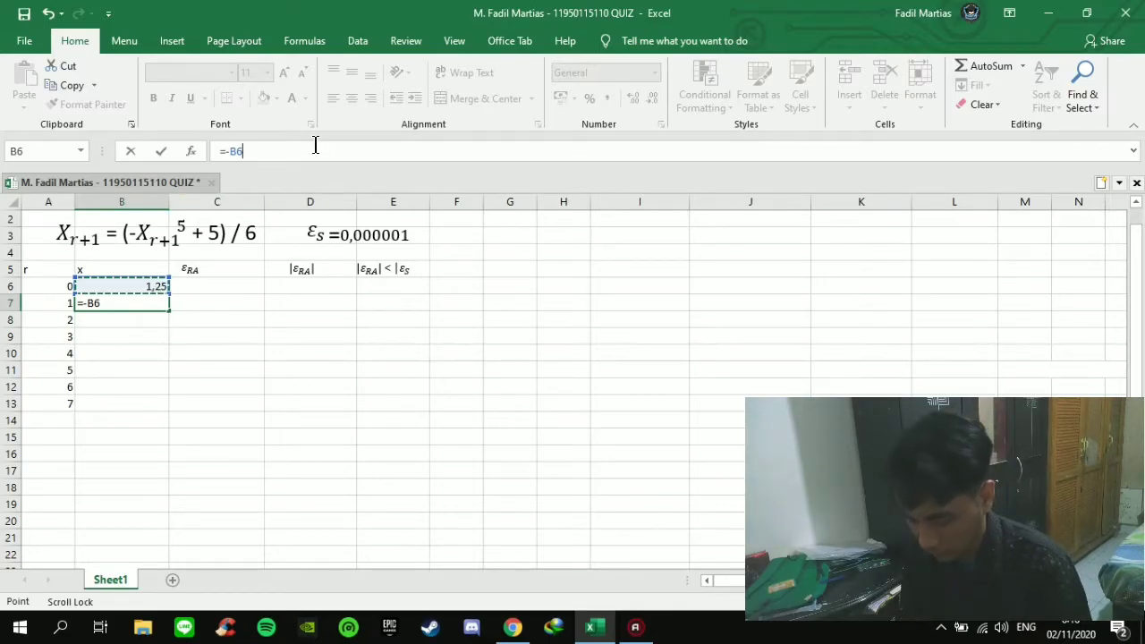
{"action": "type", "text": "^5+5)"}
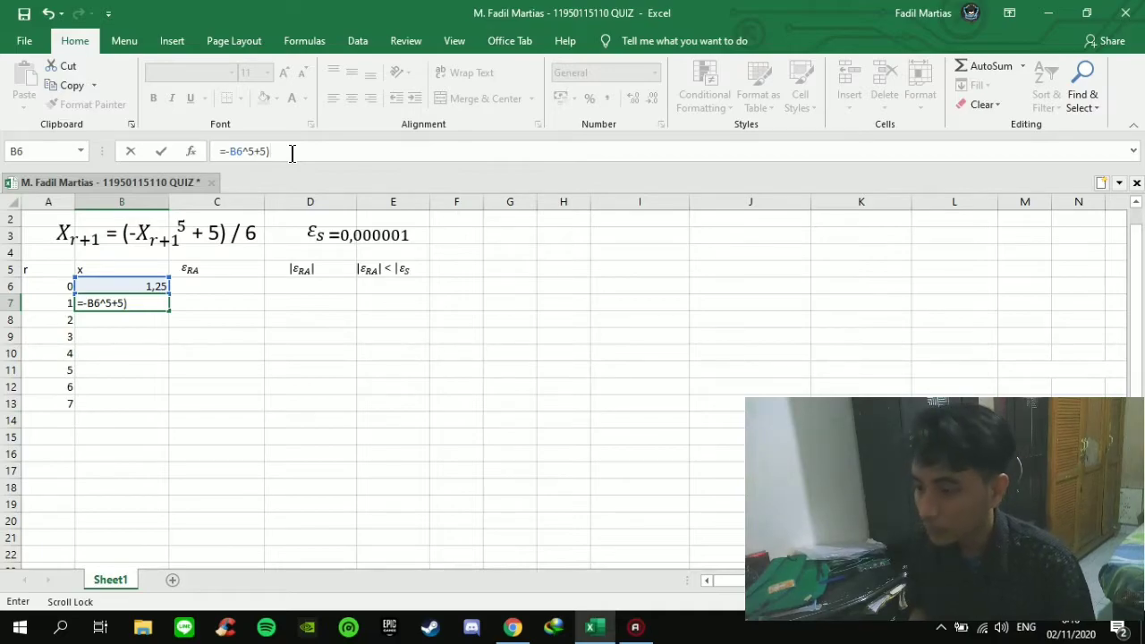
{"action": "left_click", "coordinate": [230, 151]}
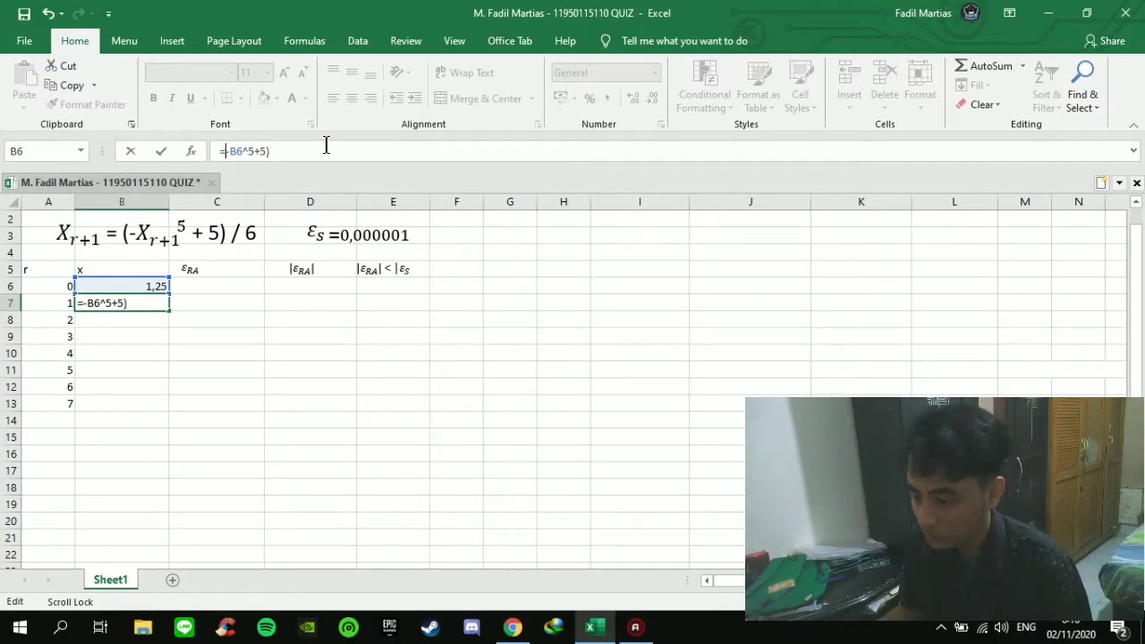
{"action": "type", "text": "("}
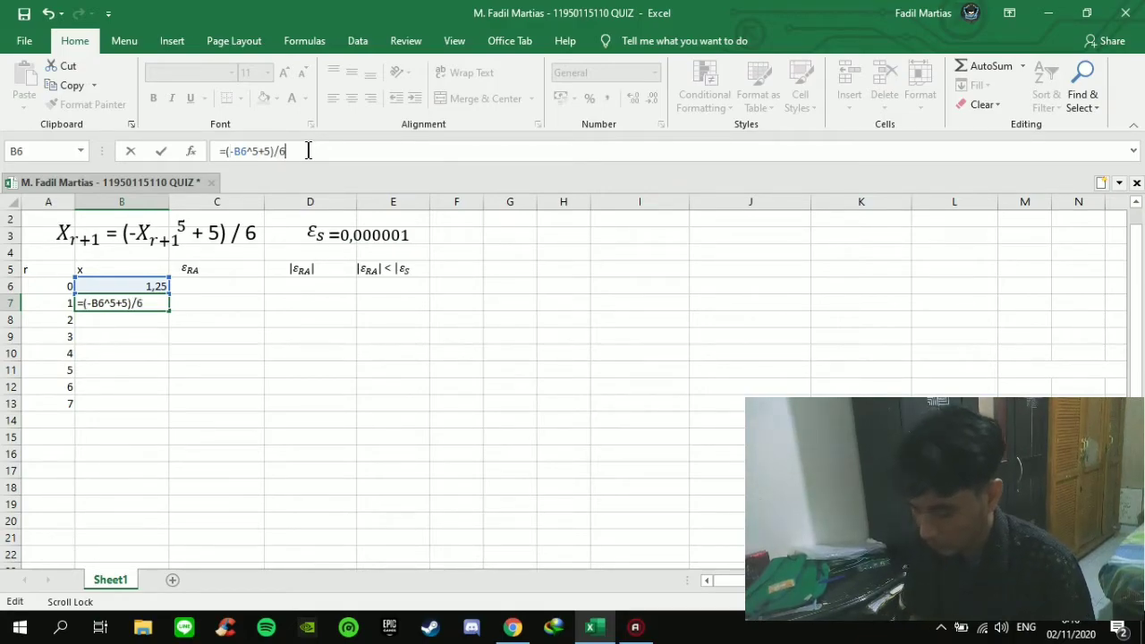
{"action": "key", "text": "Return"}
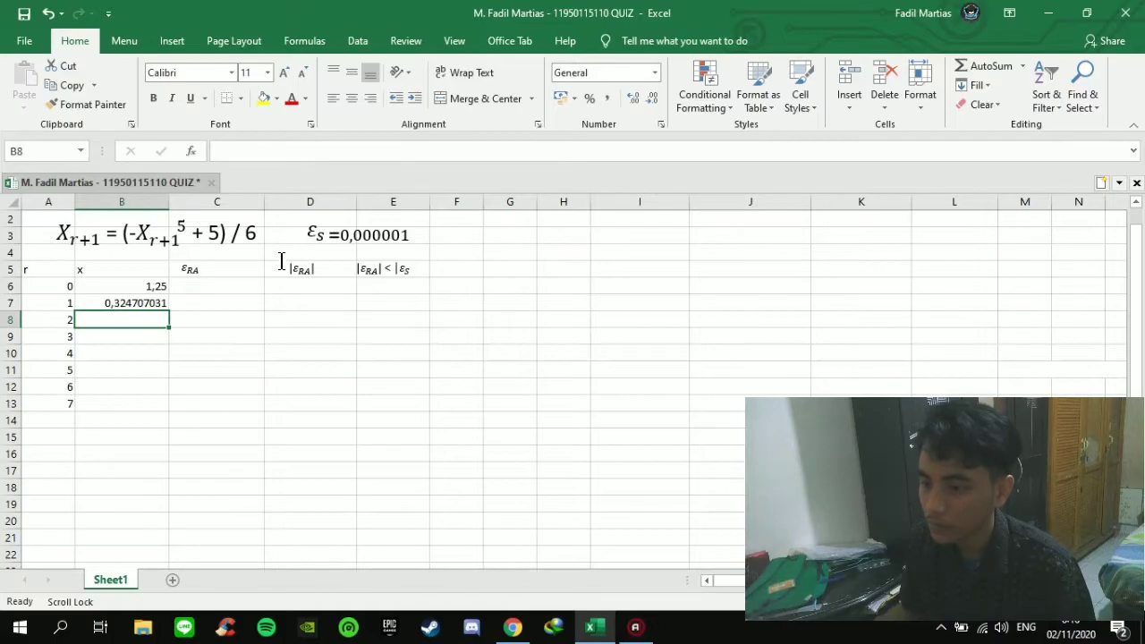
- Enter the relative error formula =B7-B6/B7 in C7
{"action": "left_click", "coordinate": [164, 299]}
{"action": "left_click", "coordinate": [199, 286]}
{"action": "left_click", "coordinate": [133, 306]}
{"action": "left_click", "coordinate": [171, 302]}
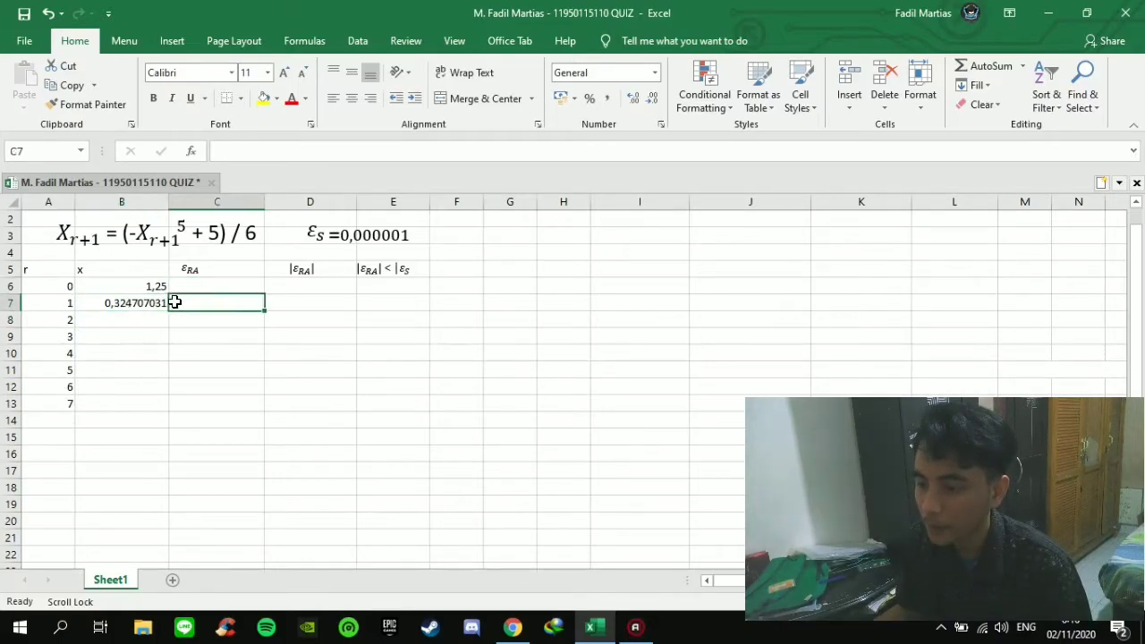
{"action": "left_click", "coordinate": [147, 302]}
{"action": "left_click", "coordinate": [195, 305]}
{"action": "left_click", "coordinate": [266, 152]}
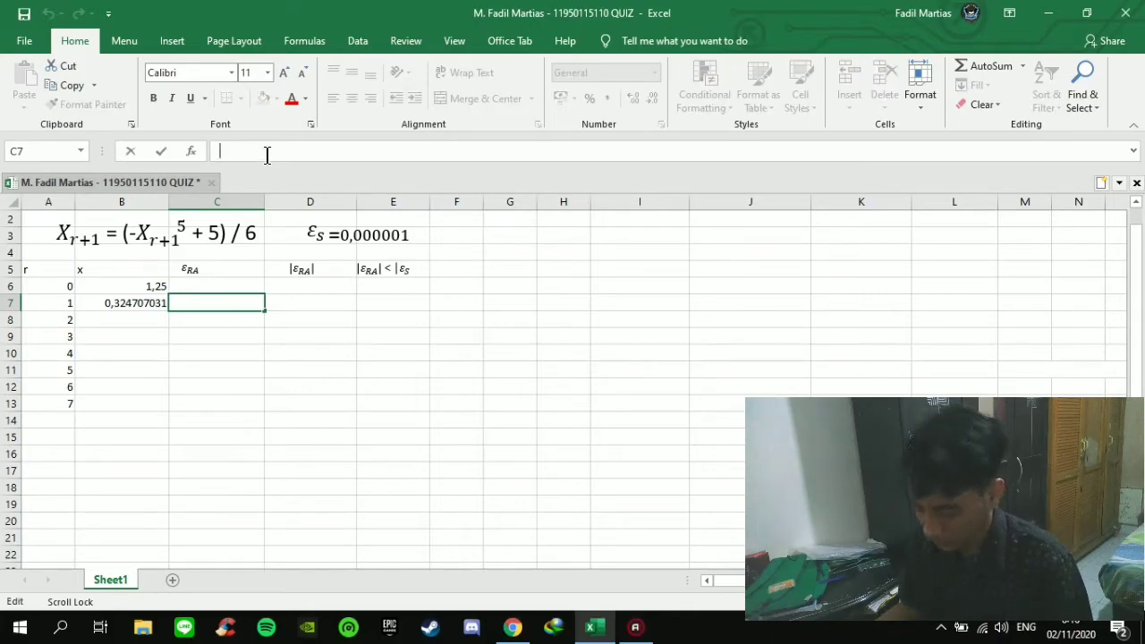
{"action": "type", "text": "="}
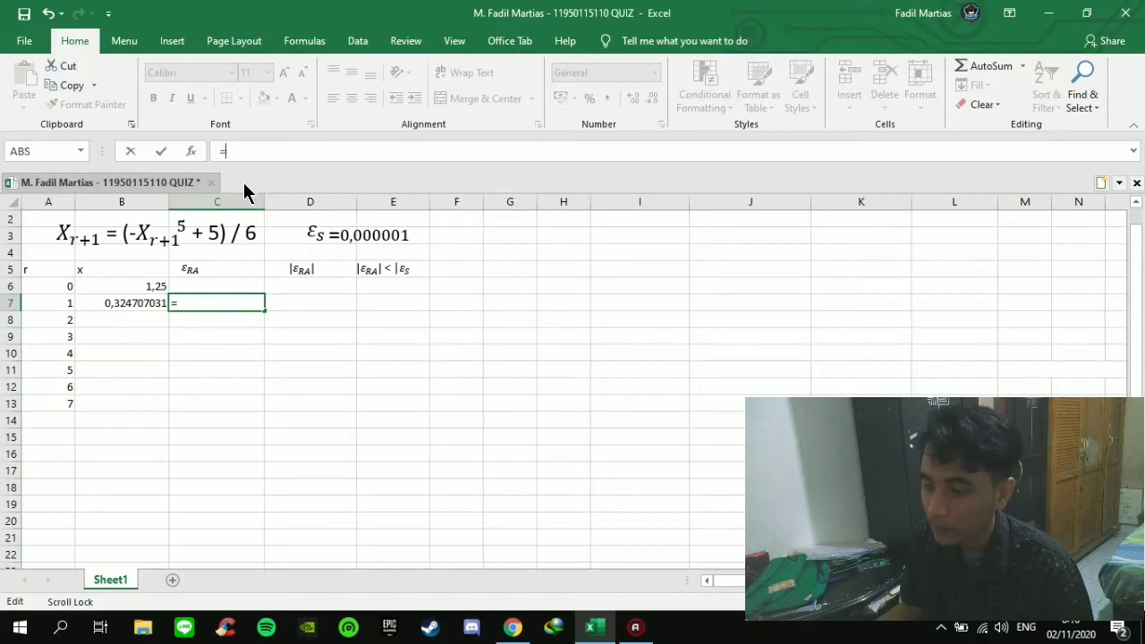
{"action": "left_click", "coordinate": [148, 303]}
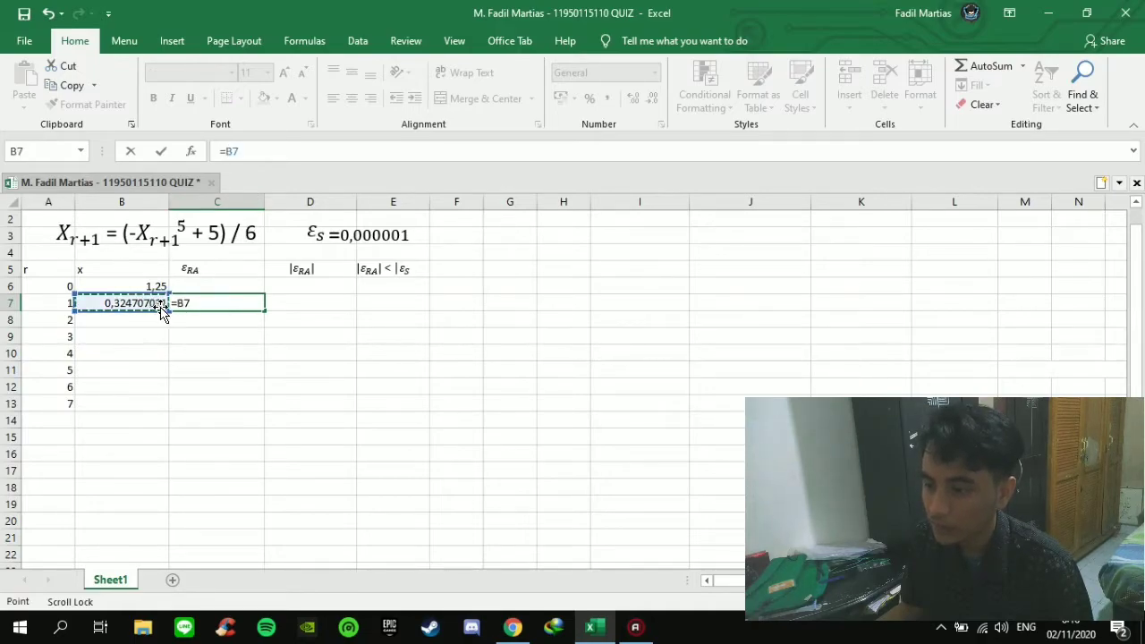
{"action": "type", "text": "-"}
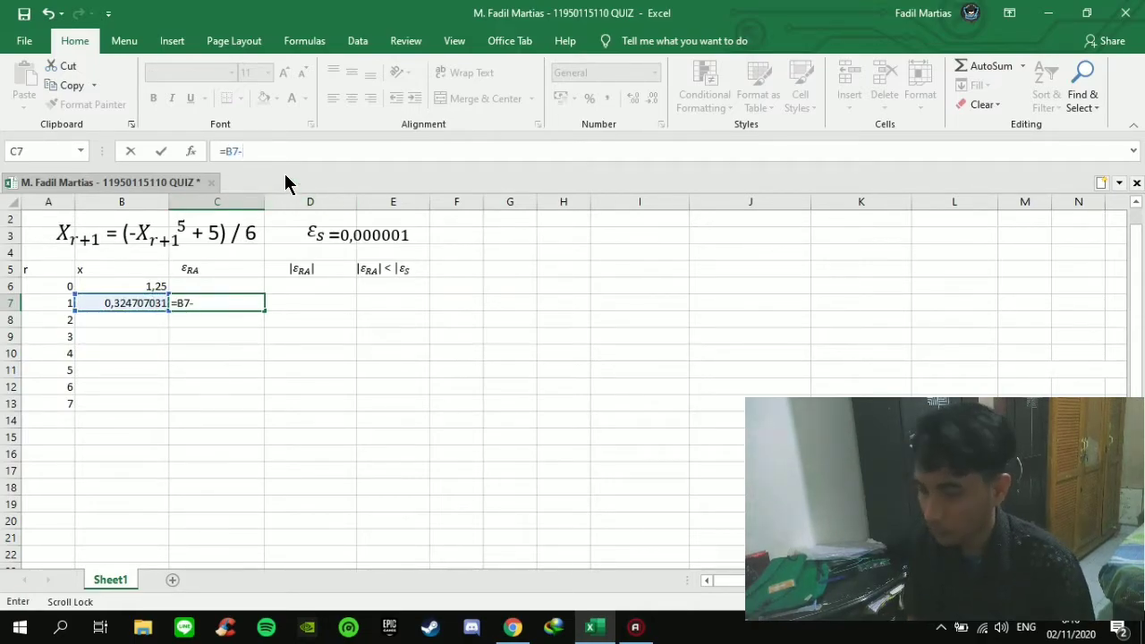
{"action": "left_click", "coordinate": [152, 287]}
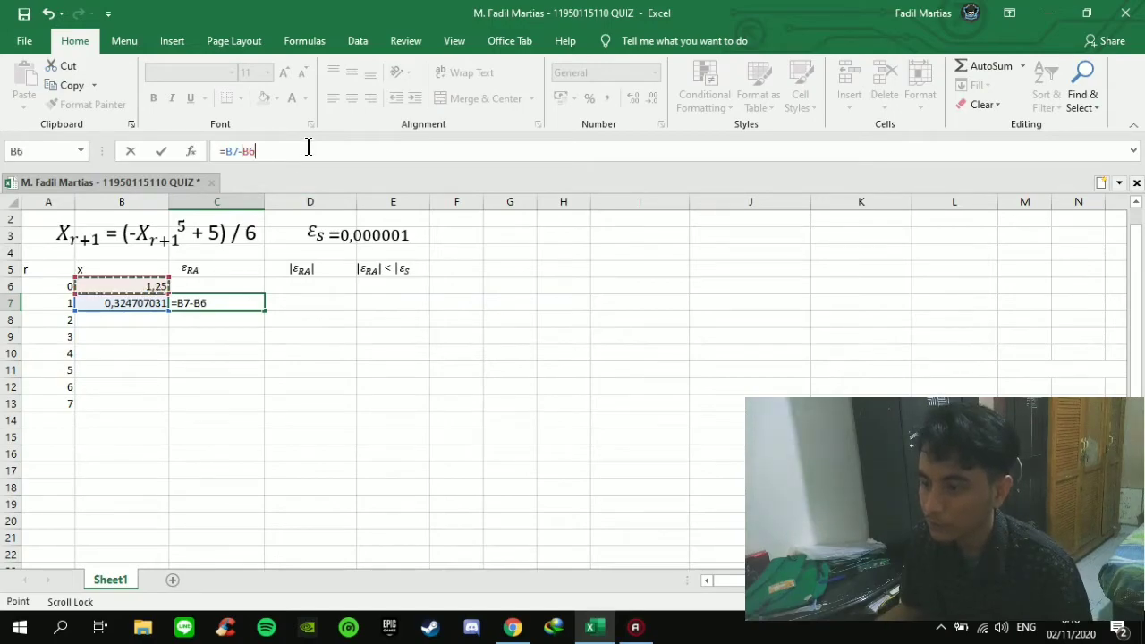
{"action": "type", "text": "/"}
{"action": "left_click", "coordinate": [152, 304]}
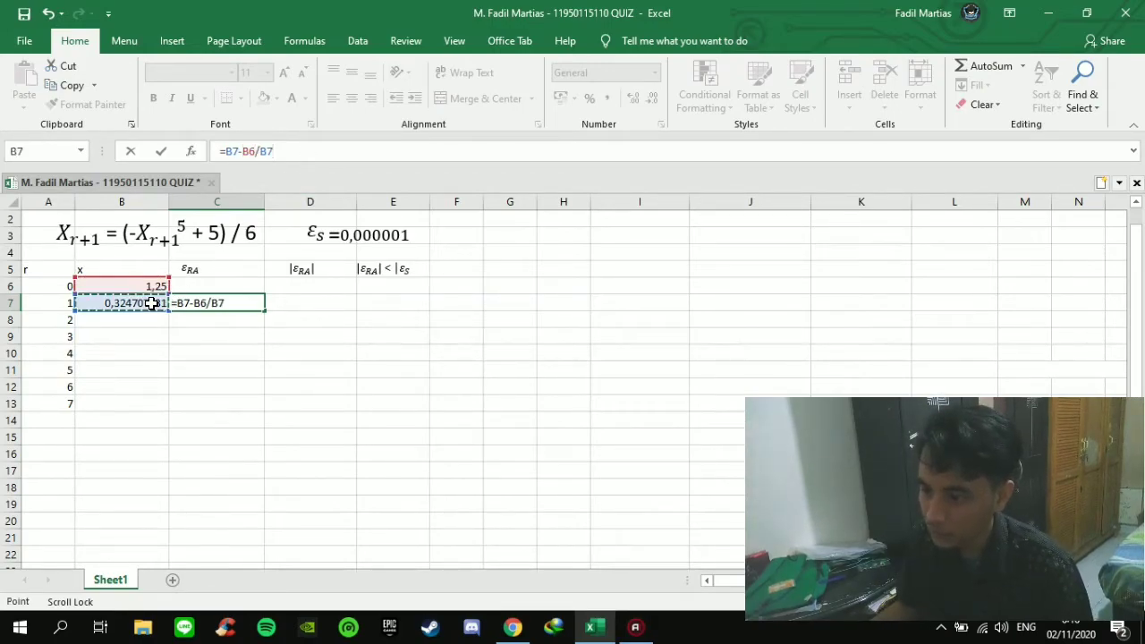
{"action": "key", "text": "Return"}
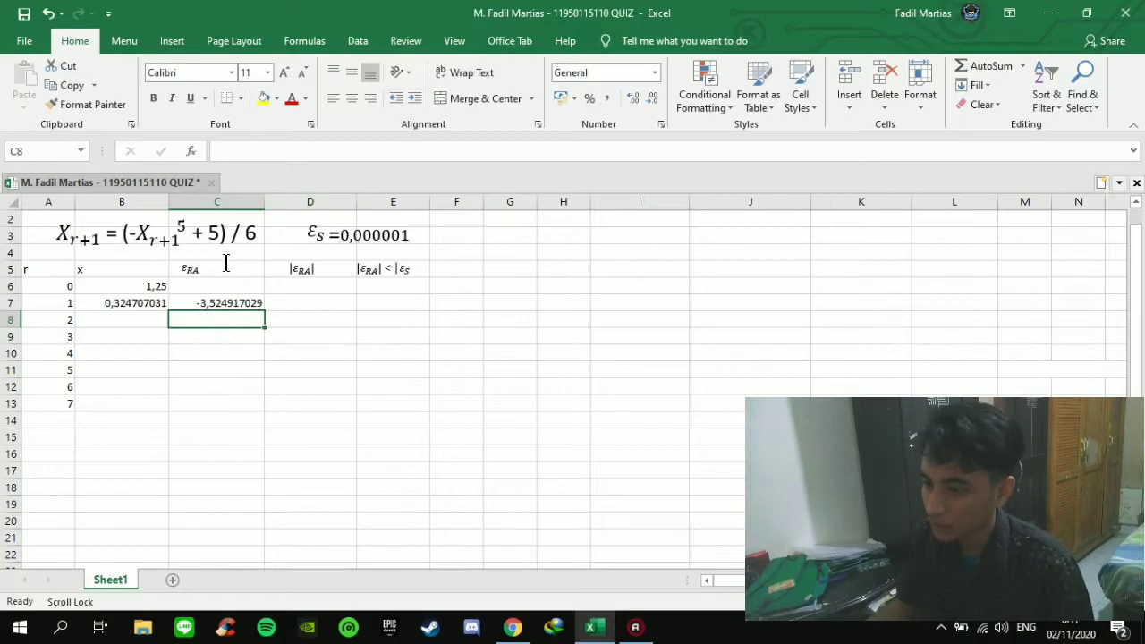
- Add parentheses around the subtraction in C7 so the formula reads =(B7-B6)/B7
{"action": "left_click", "coordinate": [239, 303]}
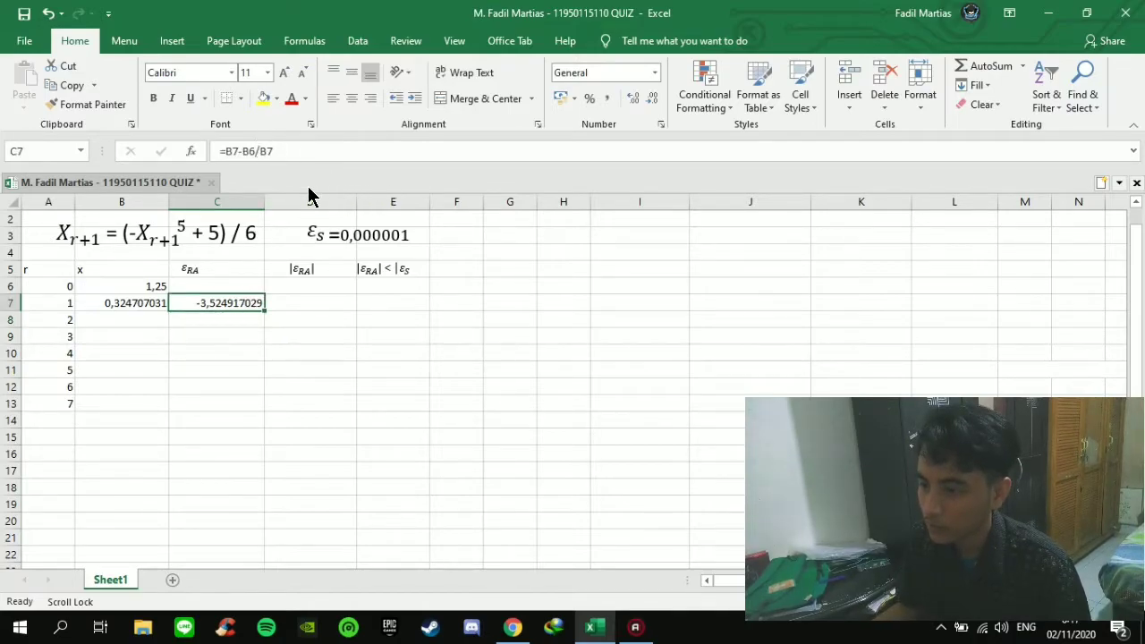
{"action": "left_click", "coordinate": [255, 152]}
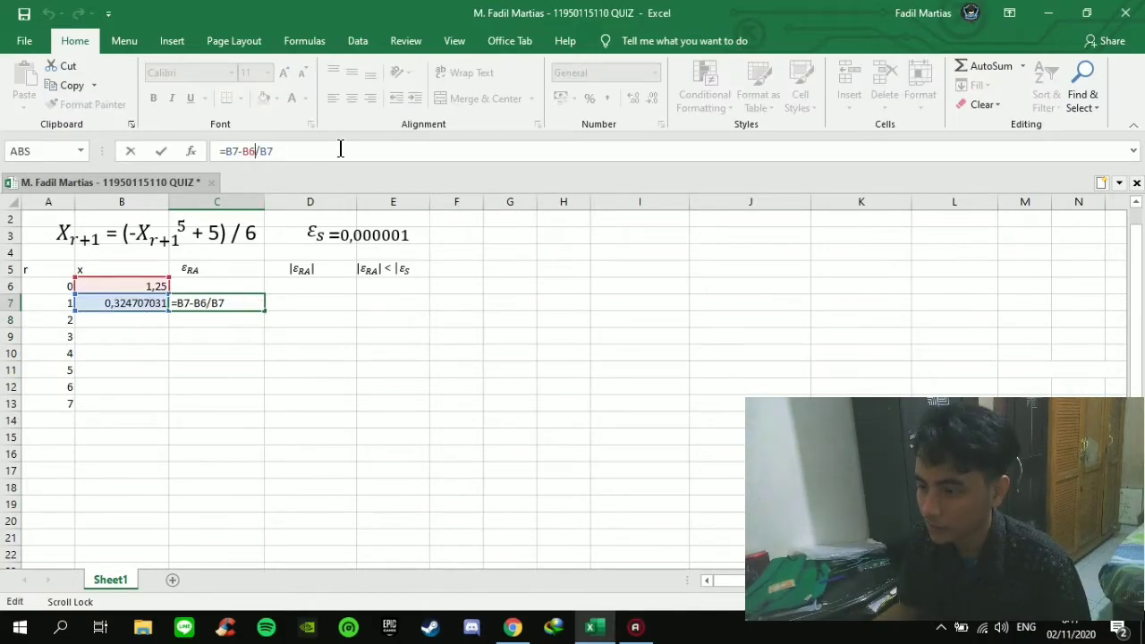
{"action": "type", "text": ")"}
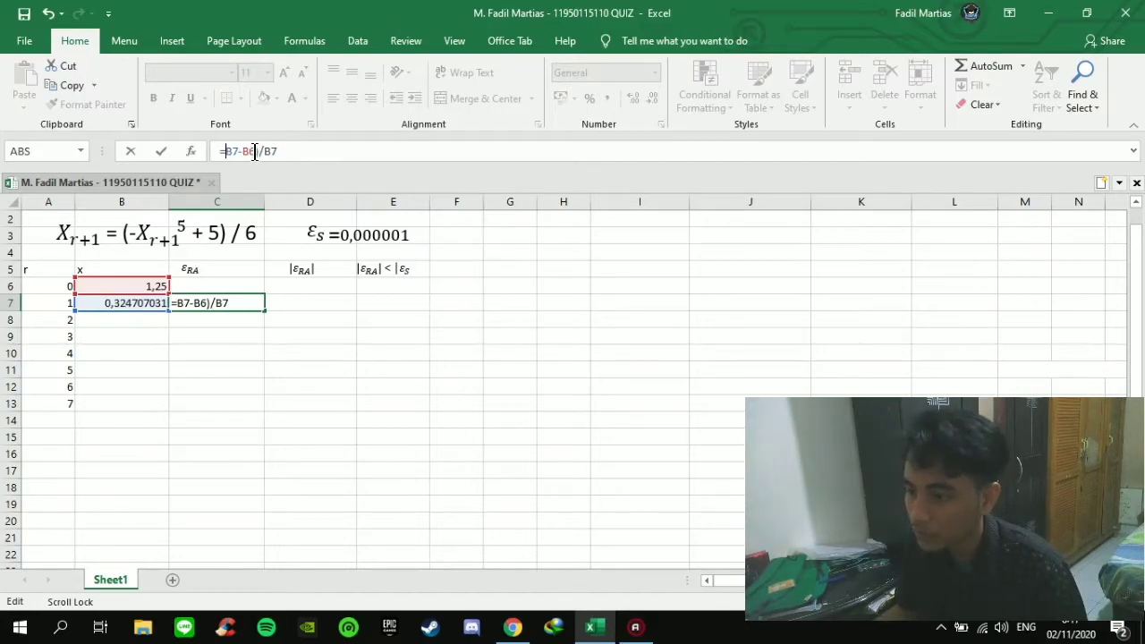
{"action": "type", "text": "("}
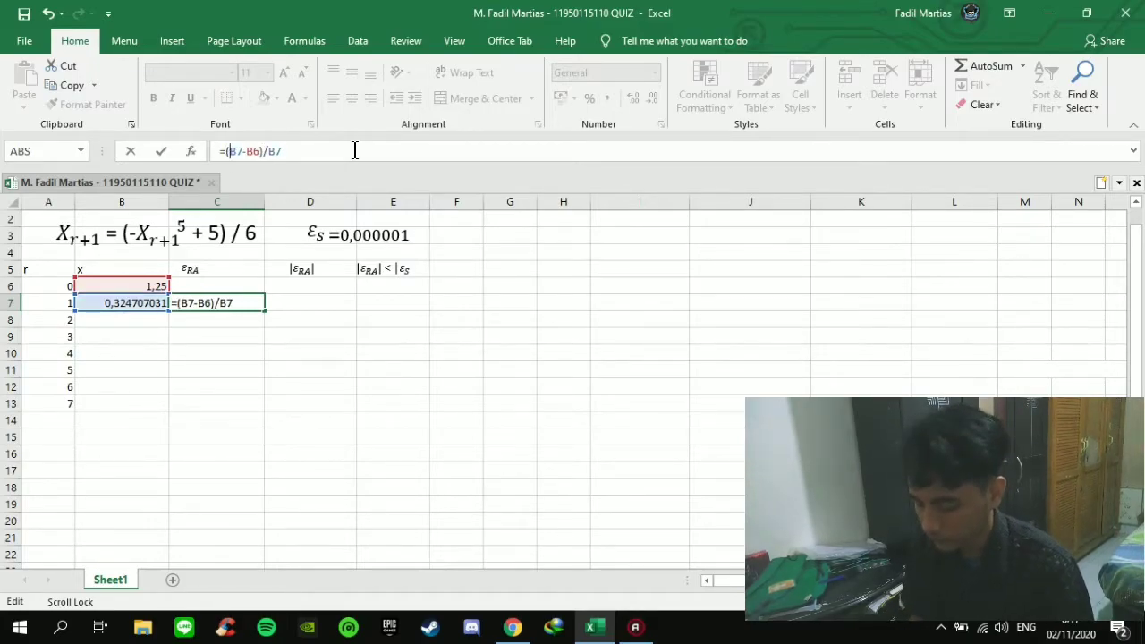
{"action": "key", "text": "Return"}
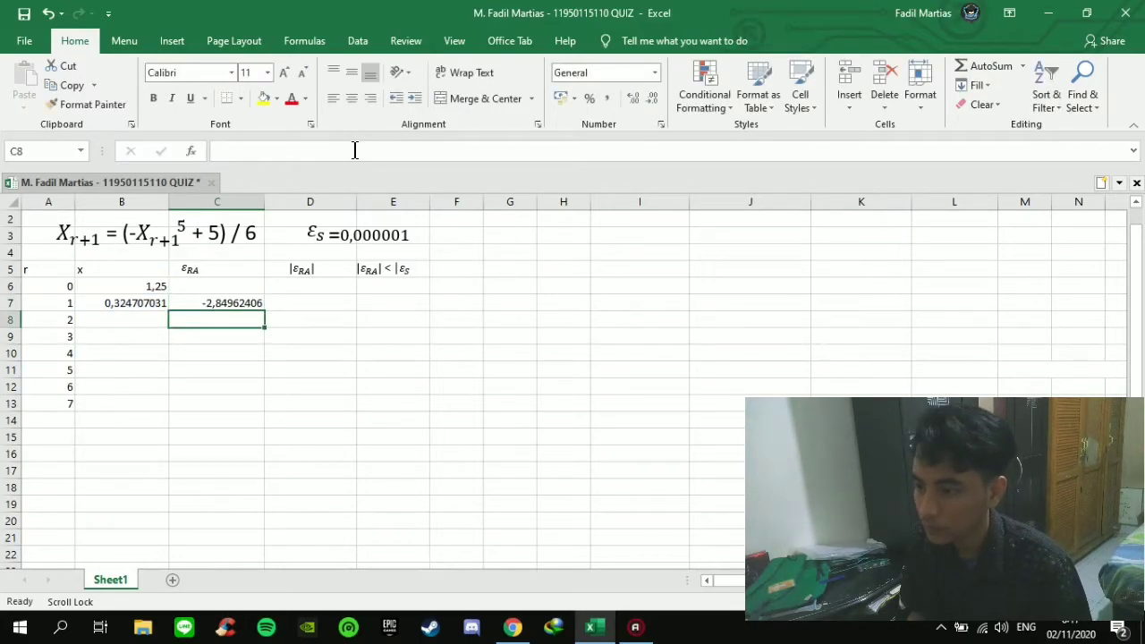
{"action": "left_click", "coordinate": [234, 303]}
- Enter the absolute relative error formula =ABS(C7) in D7
{"action": "left_click", "coordinate": [299, 300]}
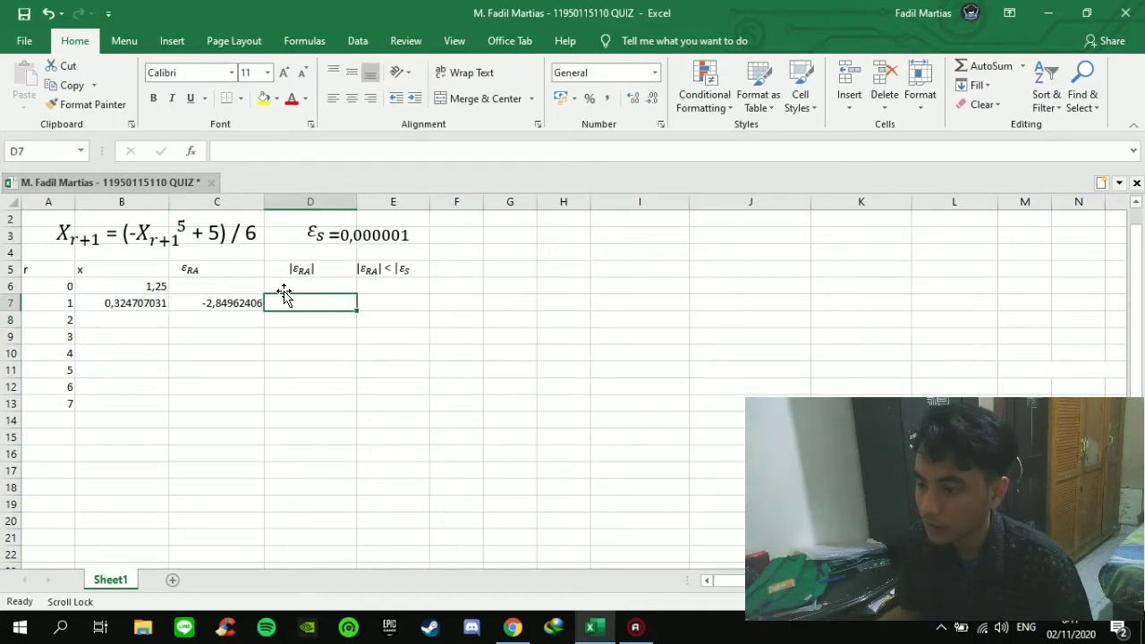
{"action": "type", "text": "="}
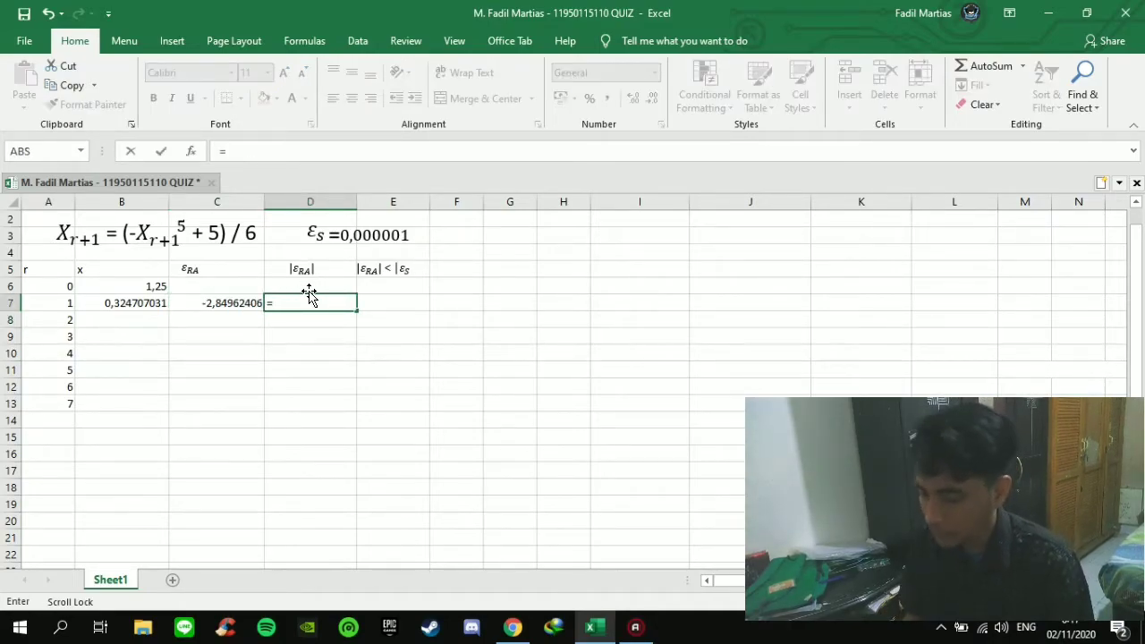
{"action": "type", "text": "ABS("}
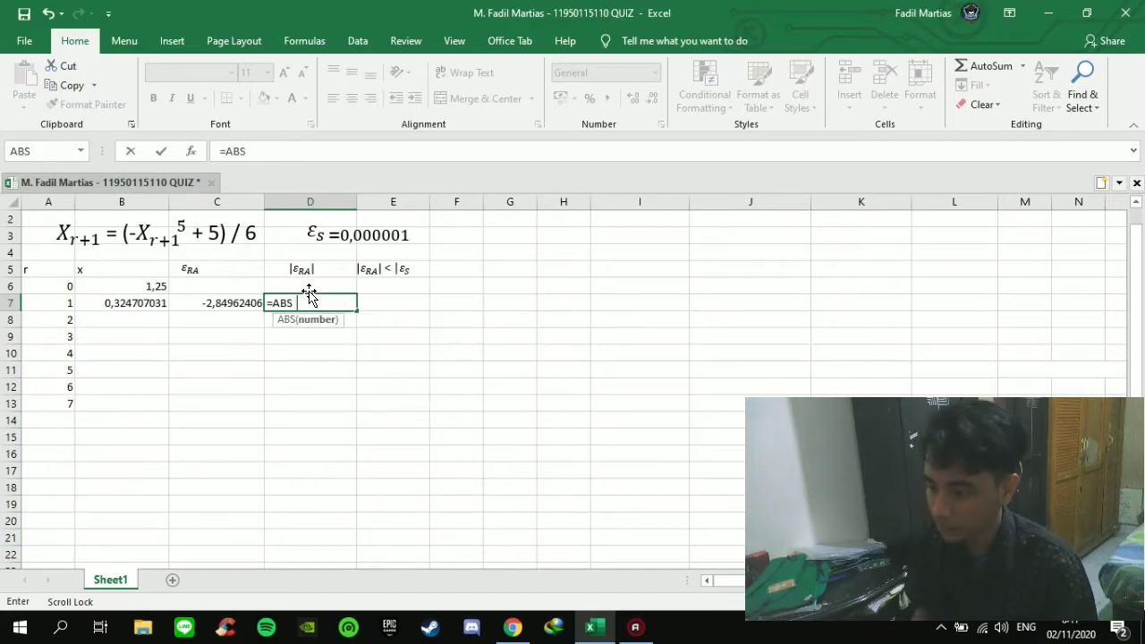
{"action": "left_click", "coordinate": [250, 302]}
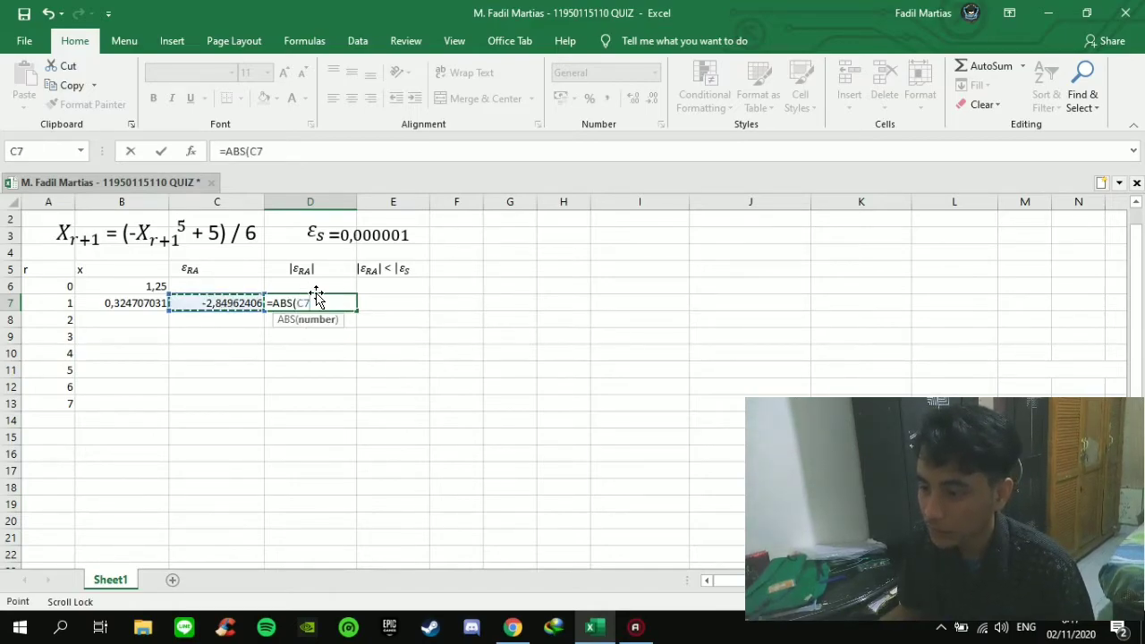
{"action": "type", "text": ")"}
{"action": "key", "text": "Return"}
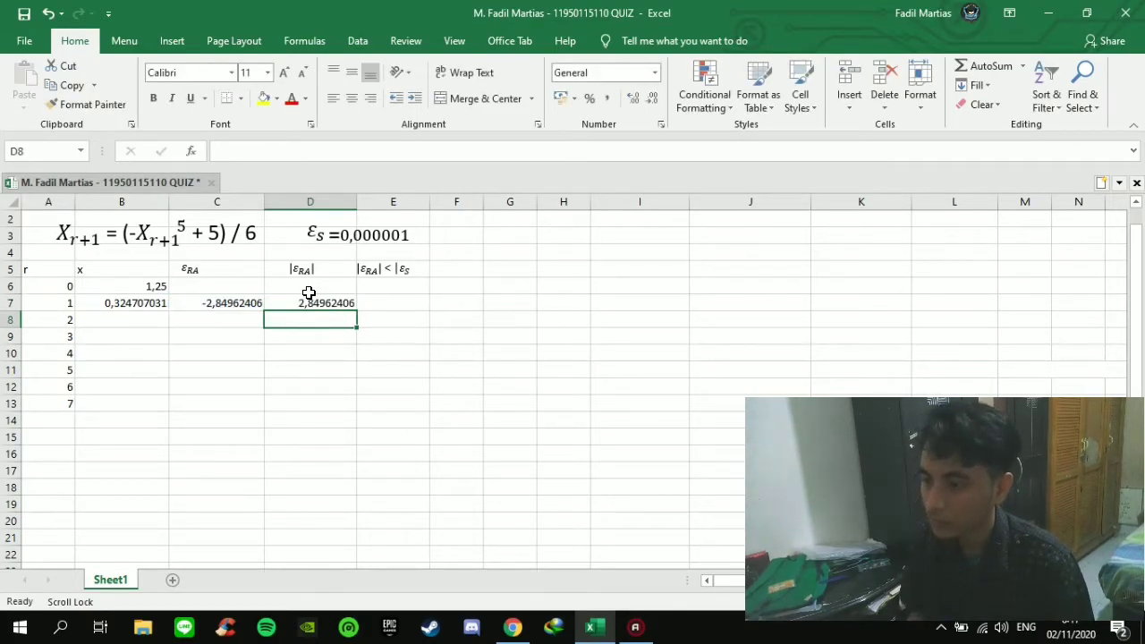
{"action": "left_click", "coordinate": [238, 305]}
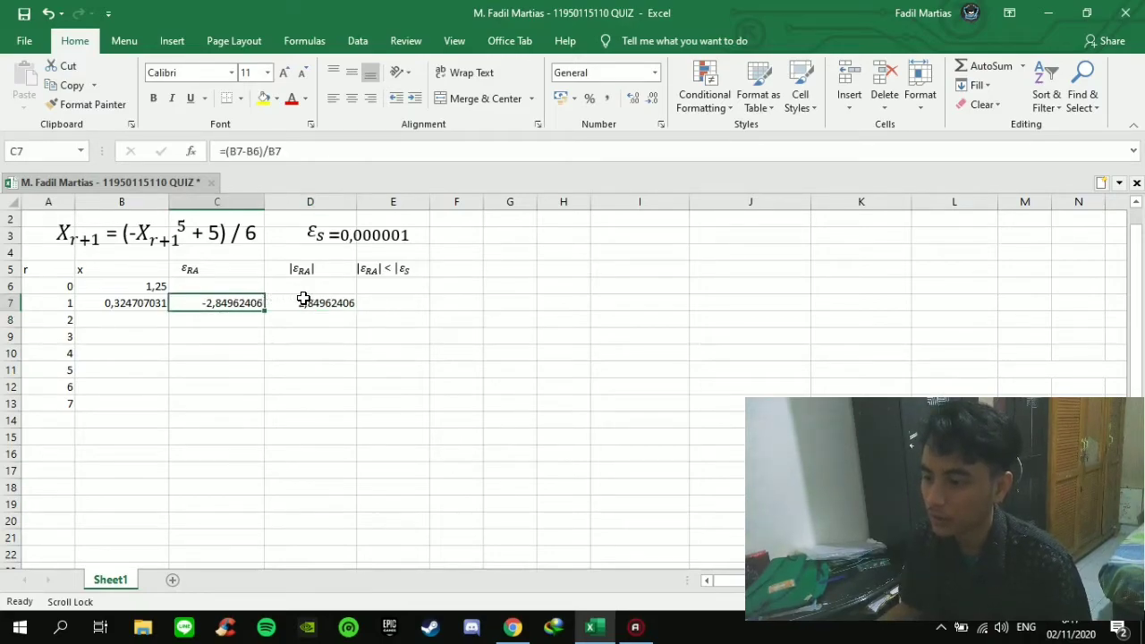
{"action": "left_click", "coordinate": [302, 297]}
- Enter the tolerance test =D7<0,000001 in E7
{"action": "left_click", "coordinate": [395, 302]}
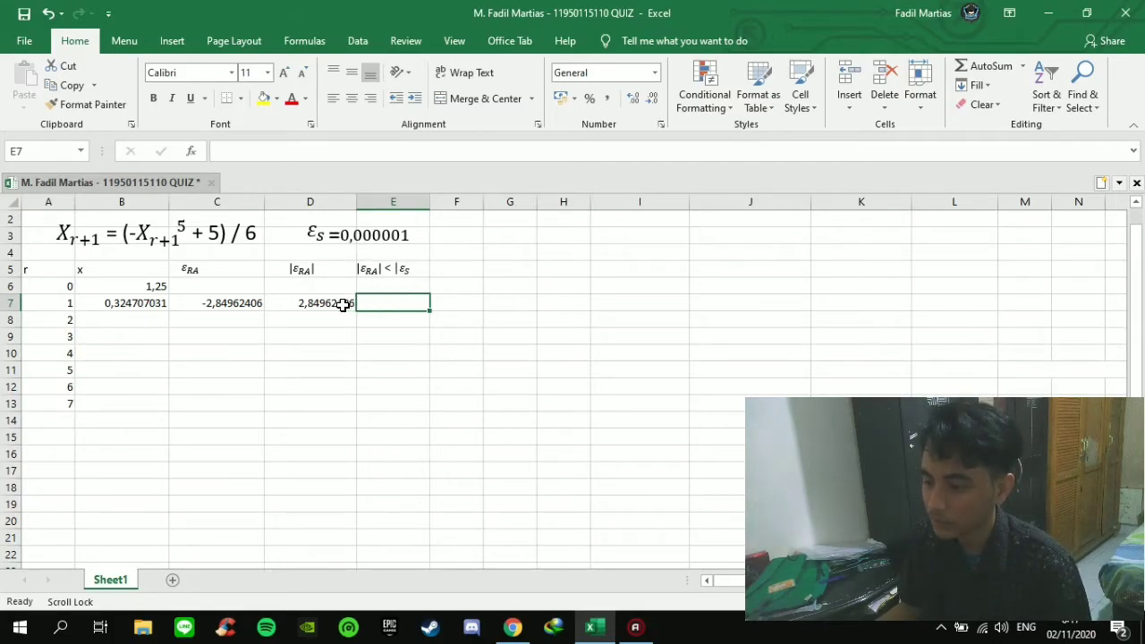
{"action": "type", "text": "="}
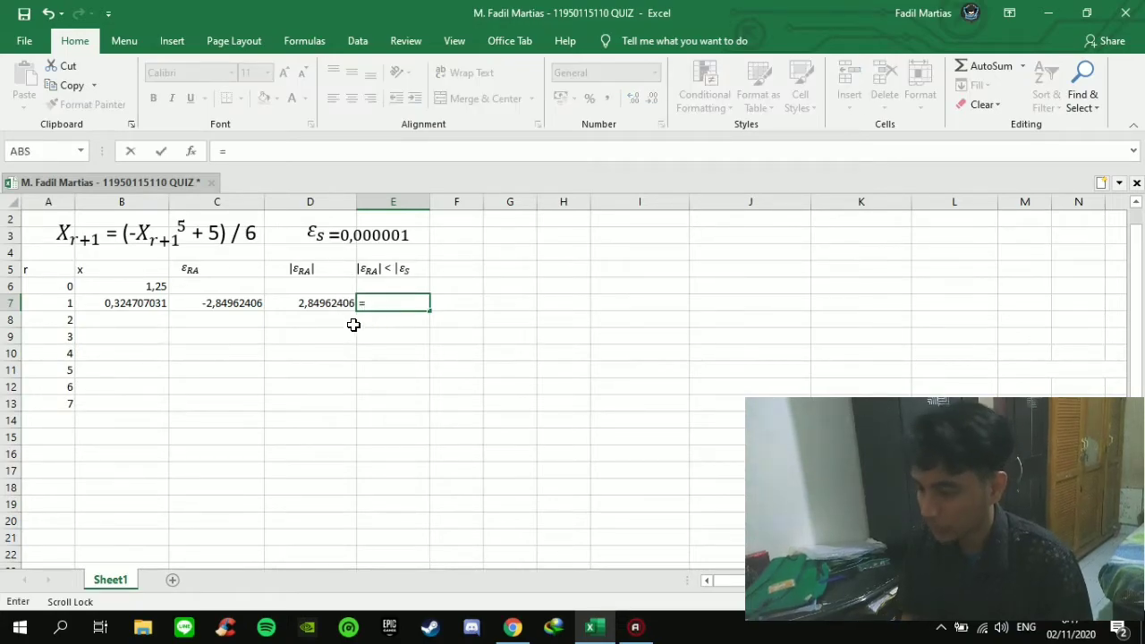
{"action": "left_click", "coordinate": [334, 303]}
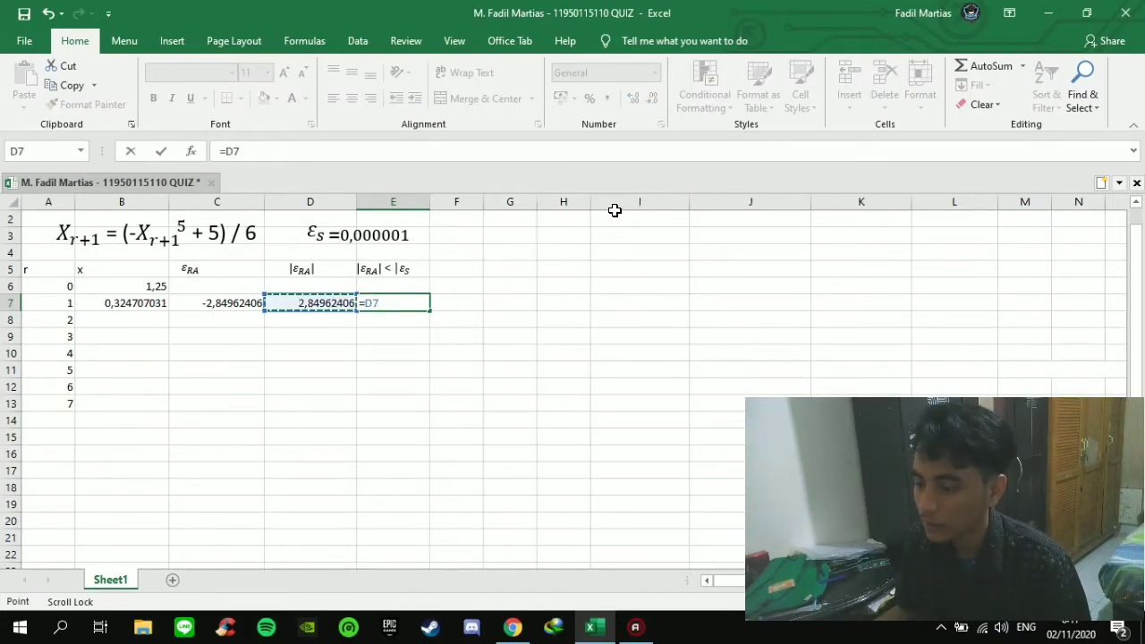
{"action": "type", "text": "<"}
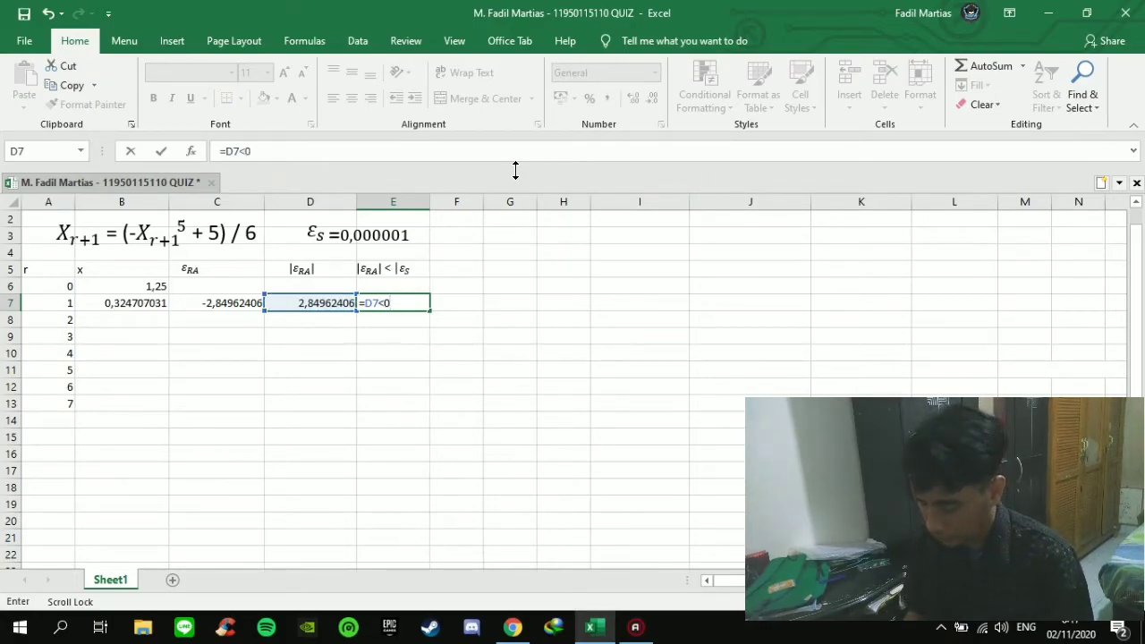
{"action": "type", "text": "0,000001"}
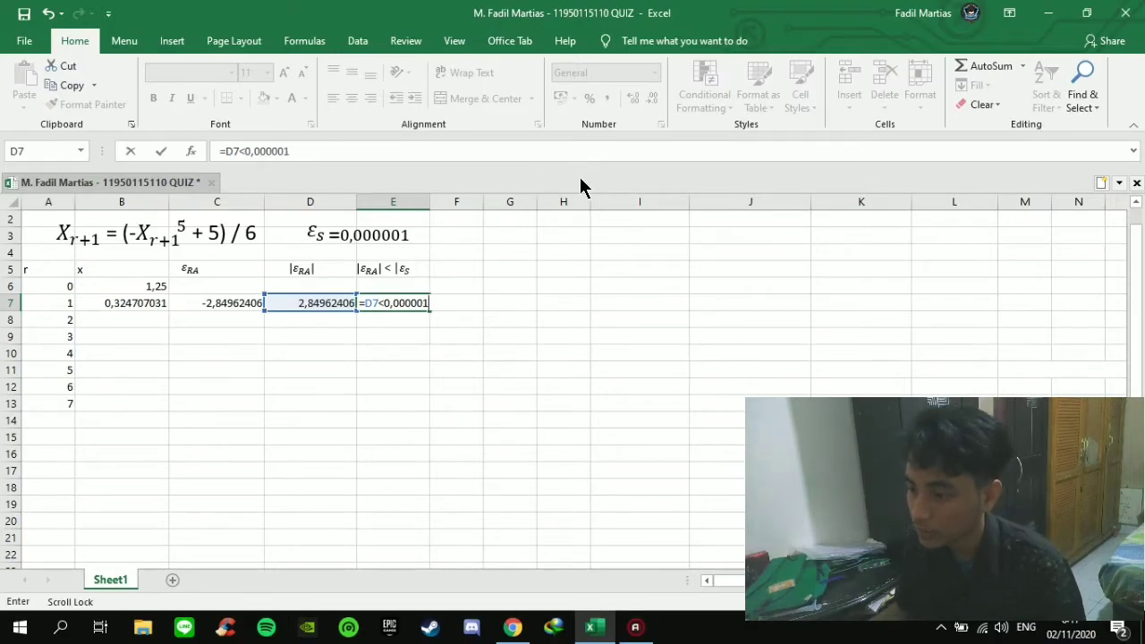
{"action": "key", "text": "Return"}
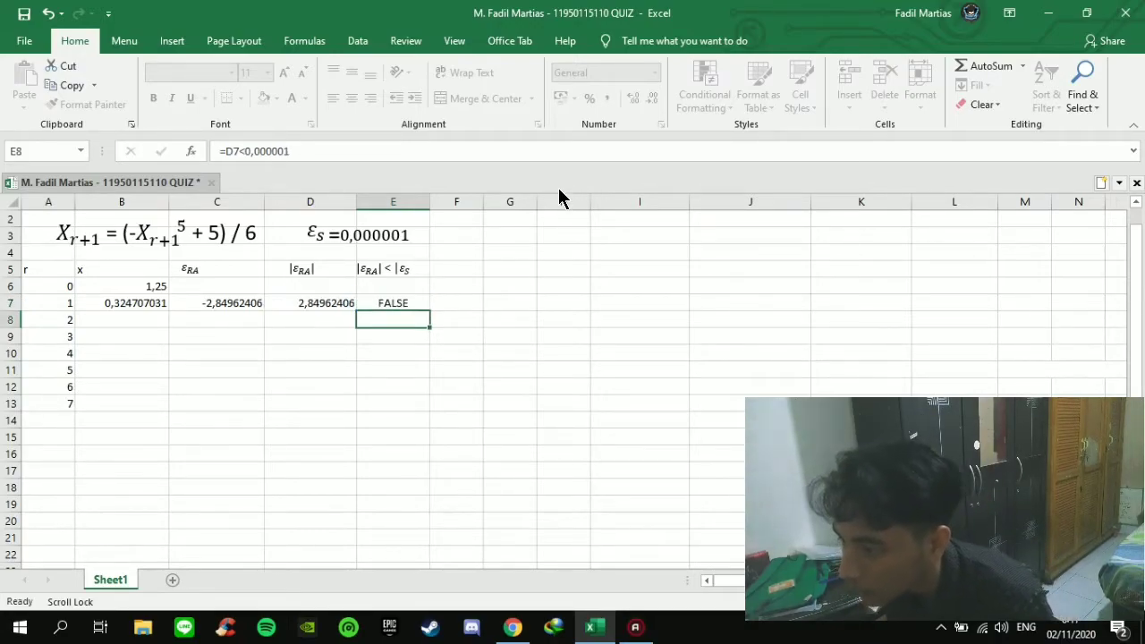
{"action": "key", "text": "Return"}
{"action": "left_click", "coordinate": [401, 319]}
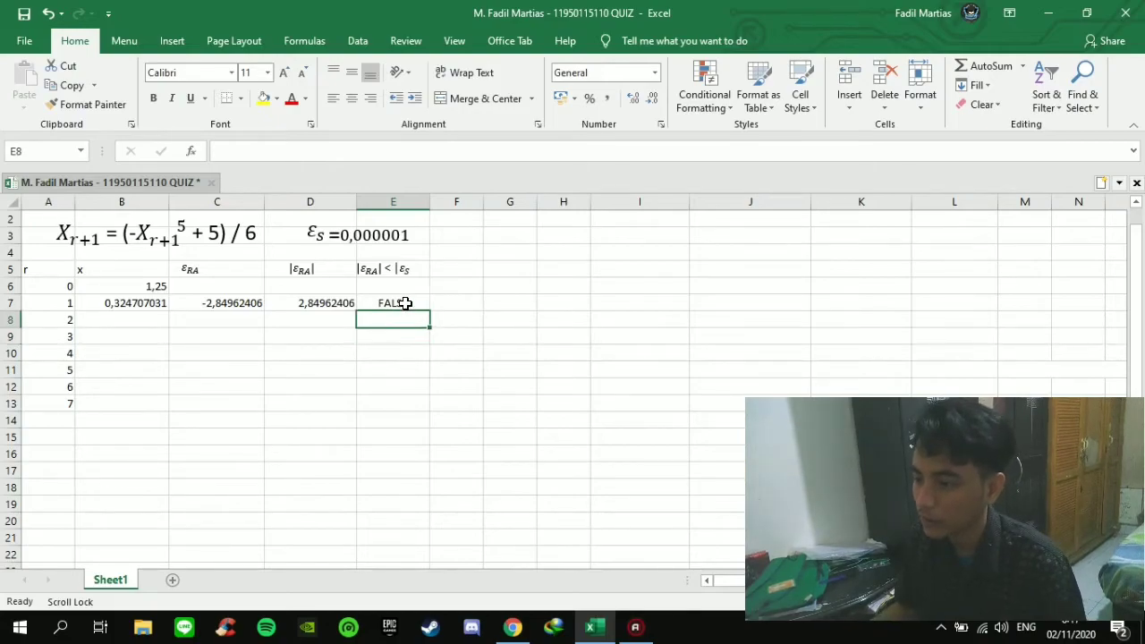
- Review the first iteration's formulas and results across row 7, from x to the tolerance test
{"action": "left_click", "coordinate": [403, 303]}
{"action": "left_click", "coordinate": [309, 302]}
{"action": "left_click", "coordinate": [400, 303]}
{"action": "left_click", "coordinate": [331, 306]}
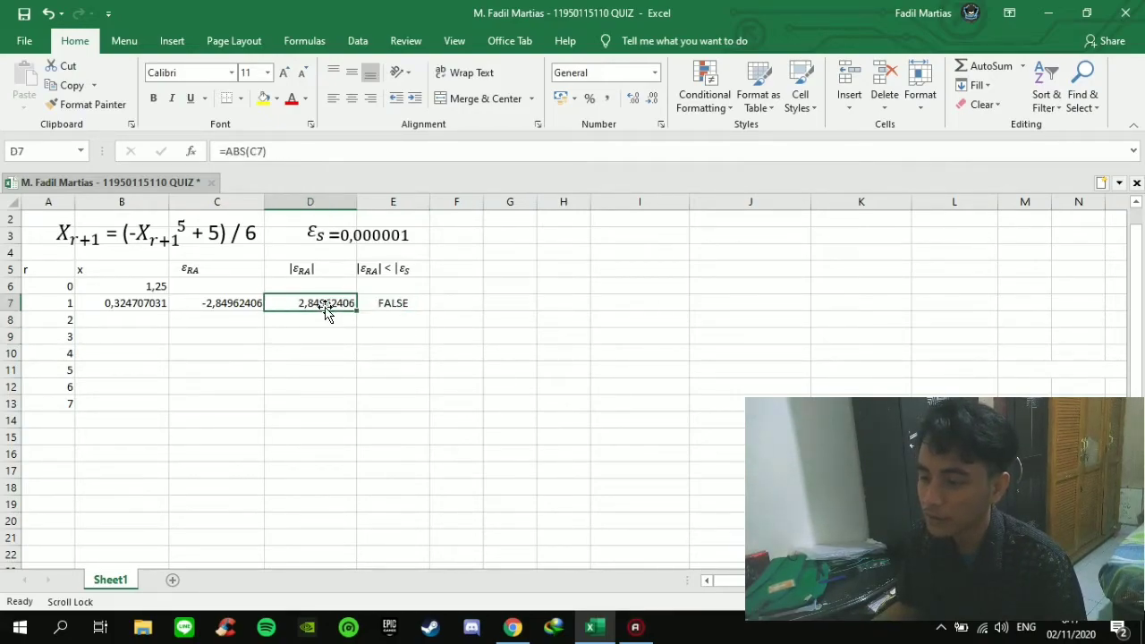
{"action": "left_click", "coordinate": [210, 305]}
{"action": "left_click", "coordinate": [155, 304]}
{"action": "left_click", "coordinate": [210, 304]}
{"action": "left_click", "coordinate": [293, 305]}
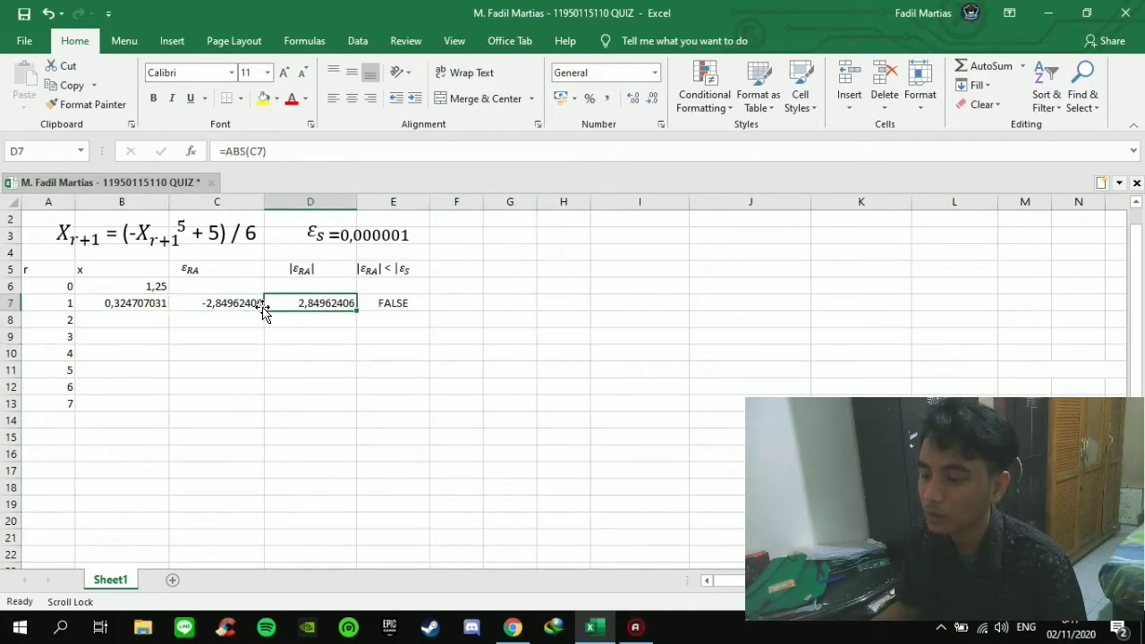
{"action": "left_click", "coordinate": [153, 302]}
{"action": "left_click", "coordinate": [68, 319]}
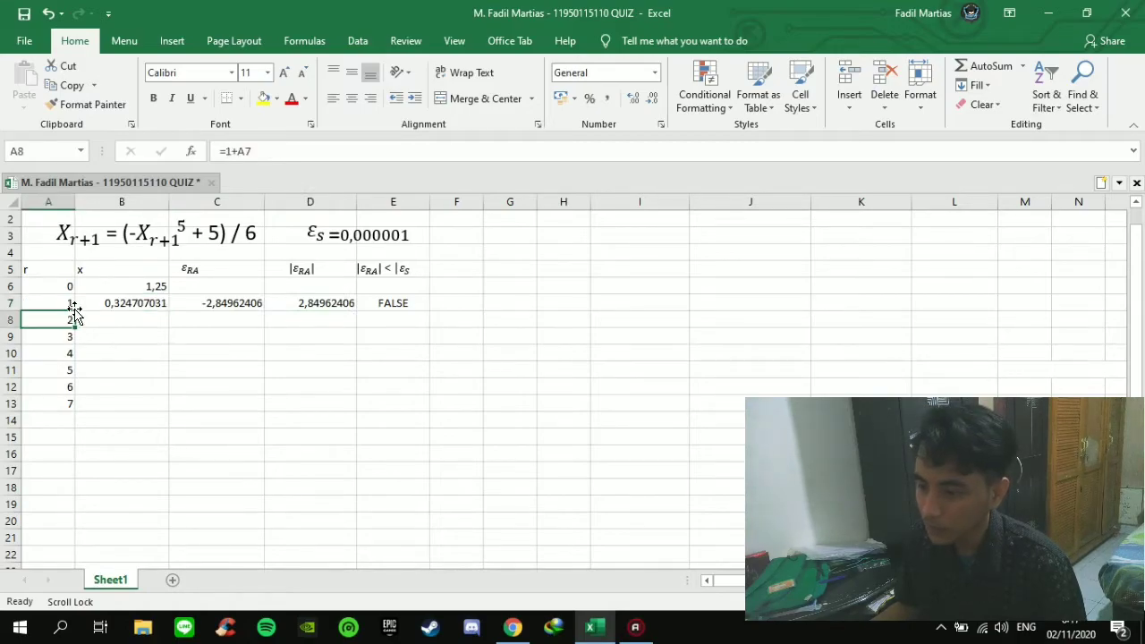
- Fill the iteration formula in B7 down to B14
{"action": "left_click", "coordinate": [125, 303]}
{"action": "left_click_drag", "start_coordinate": [166, 308], "coordinate": [169, 426]}
{"action": "left_click", "coordinate": [49, 403]}
{"action": "left_click", "coordinate": [241, 304]}
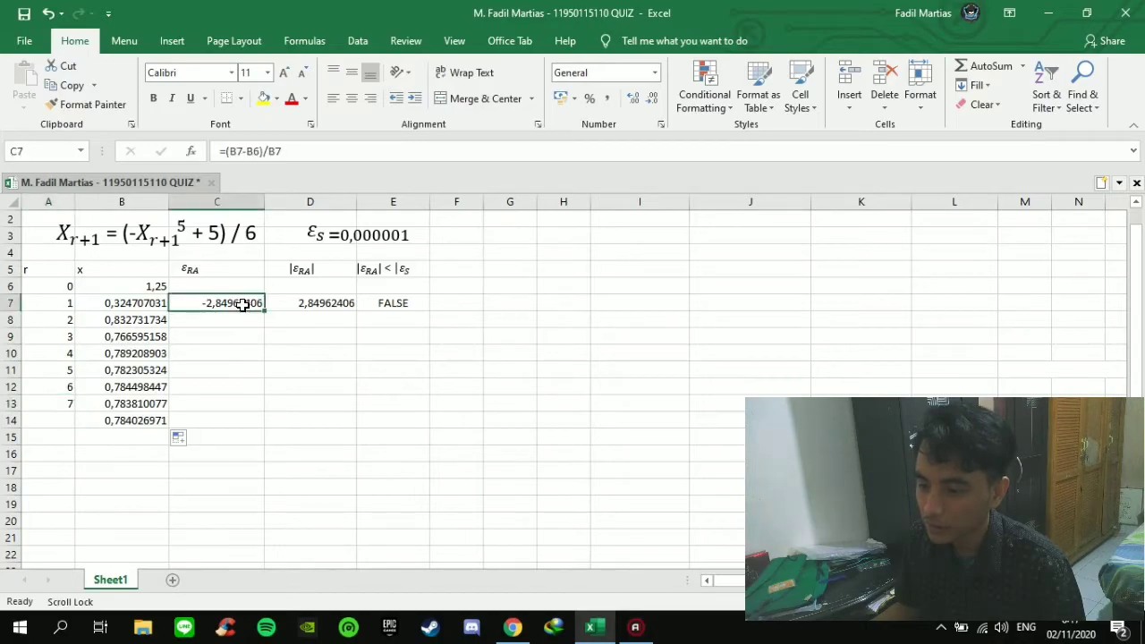
- Fill the row 7 formulas in columns A to E down to row 19
{"action": "left_click", "coordinate": [134, 303]}
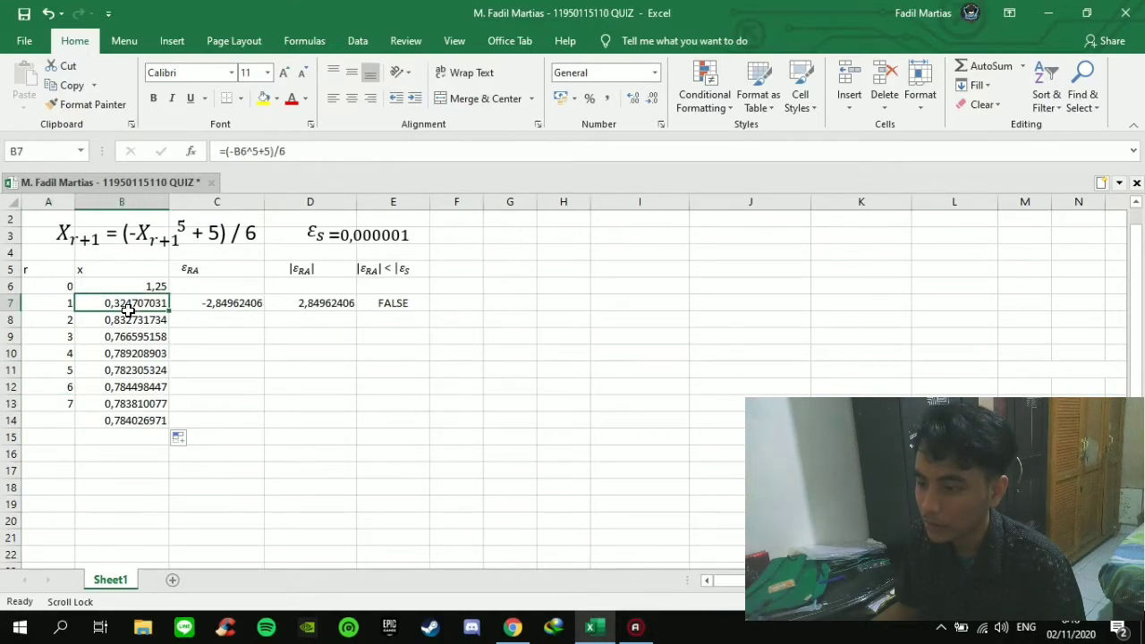
{"action": "left_click_drag", "start_coordinate": [70, 303], "coordinate": [431, 508]}
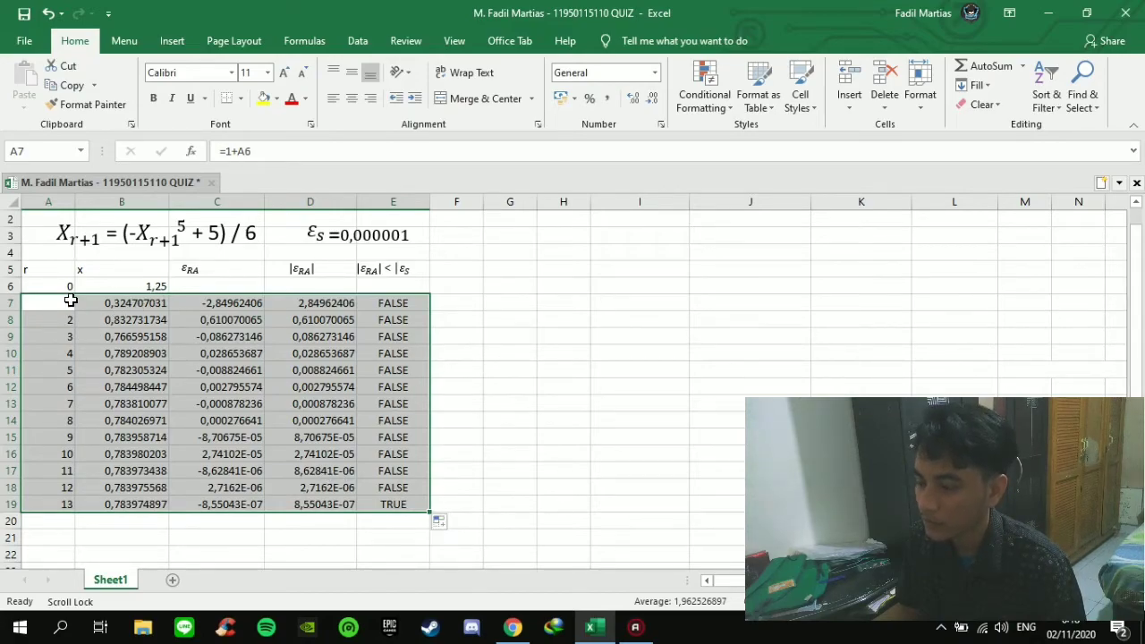
- Examine the last iteration in row 19, comparing its absolute relative error and tolerance test with the row above
{"action": "left_click", "coordinate": [64, 470]}
{"action": "left_click", "coordinate": [68, 504]}
{"action": "left_click", "coordinate": [132, 506]}
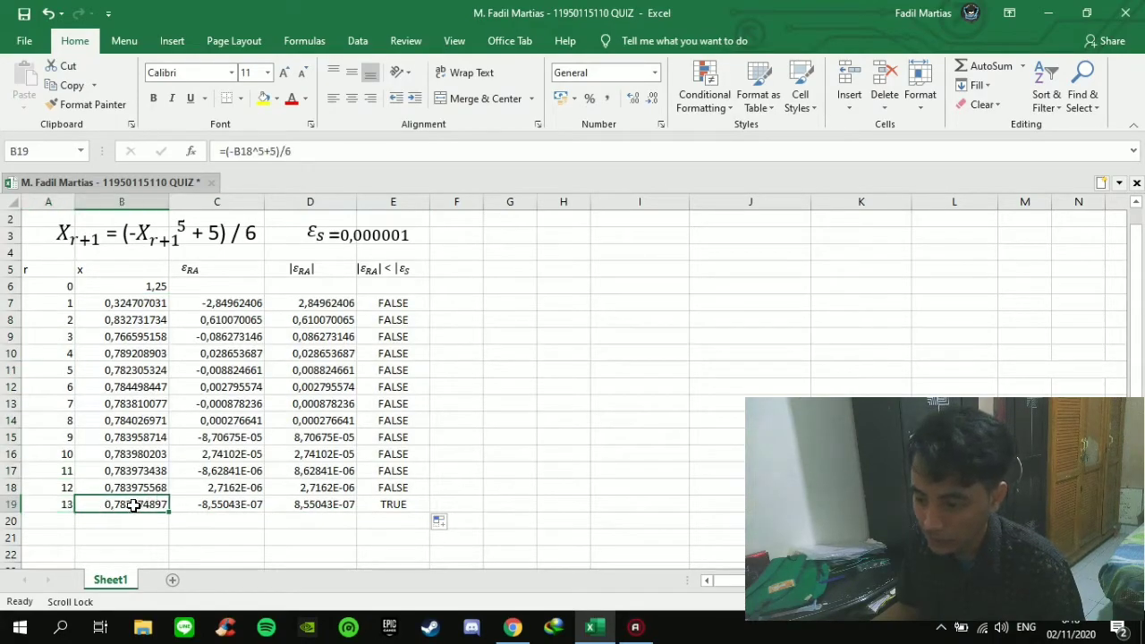
{"action": "left_click", "coordinate": [318, 503]}
{"action": "left_click", "coordinate": [391, 504]}
{"action": "left_click", "coordinate": [314, 490]}
{"action": "left_click", "coordinate": [316, 503]}
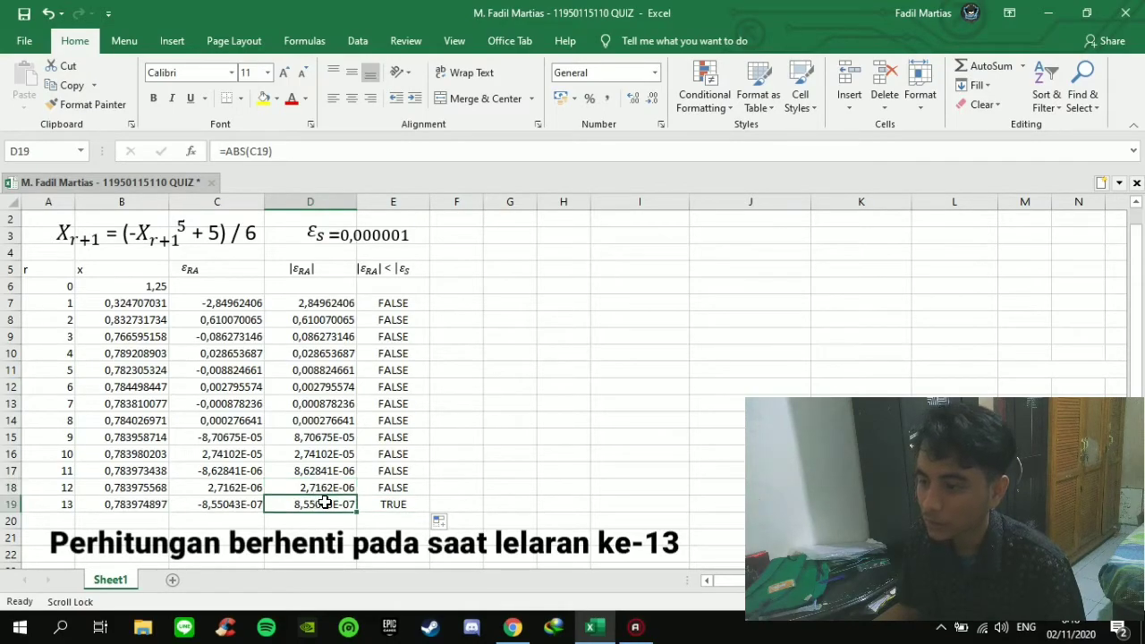
{"action": "left_click", "coordinate": [389, 505]}
{"action": "left_click", "coordinate": [323, 502]}
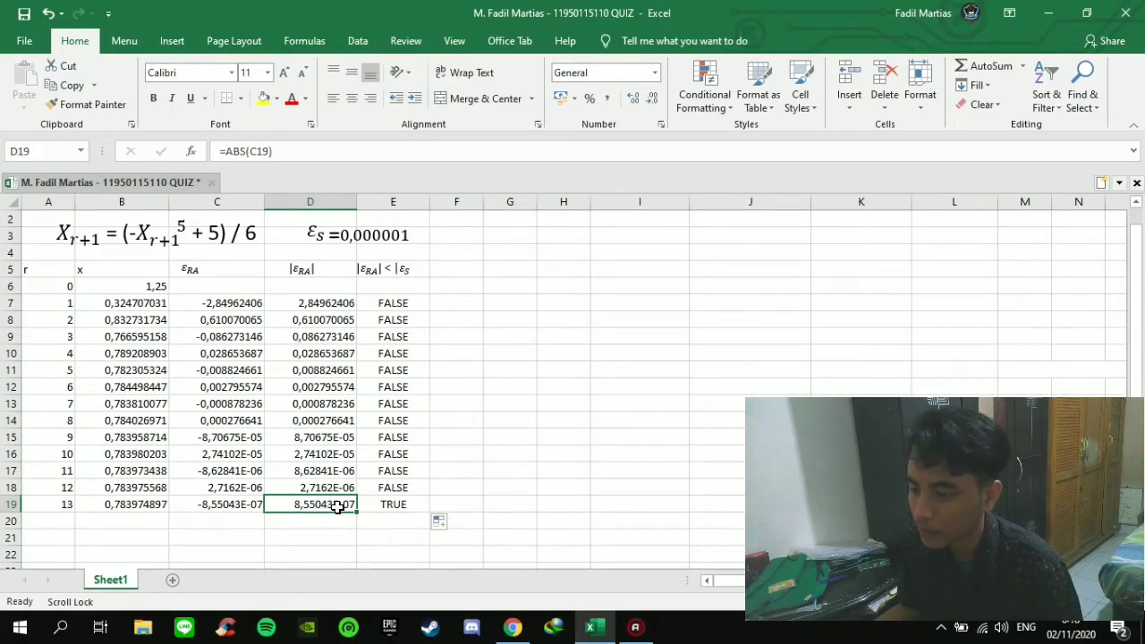
{"action": "left_click", "coordinate": [375, 507]}
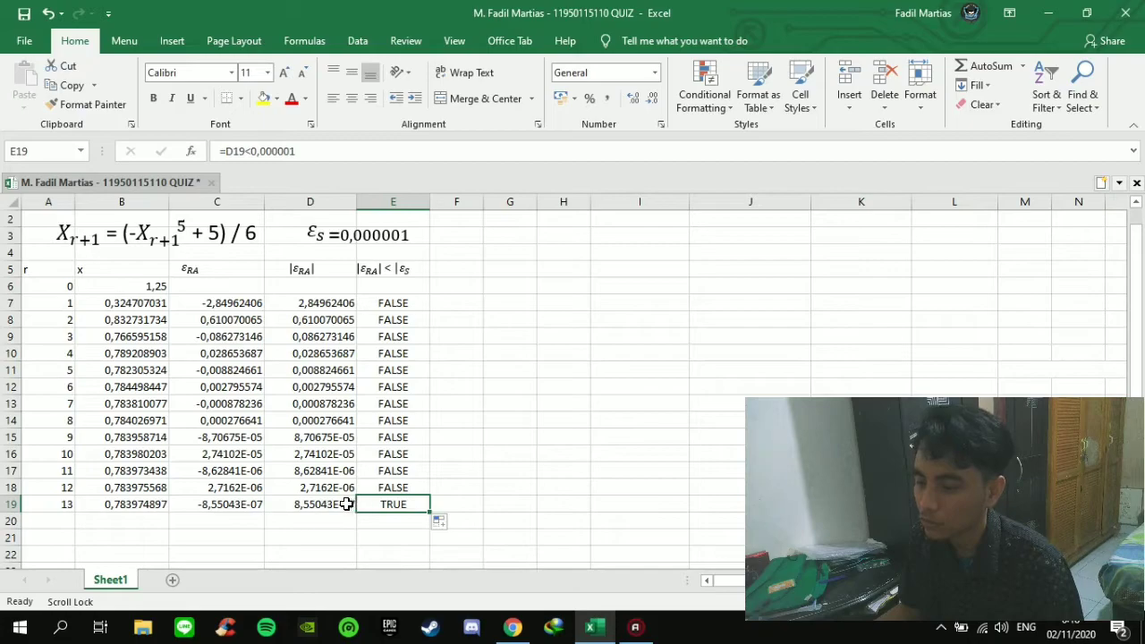
- Try a green font color on D19 and reset it to Automatic
{"action": "left_click", "coordinate": [350, 505]}
{"action": "left_click", "coordinate": [305, 98]}
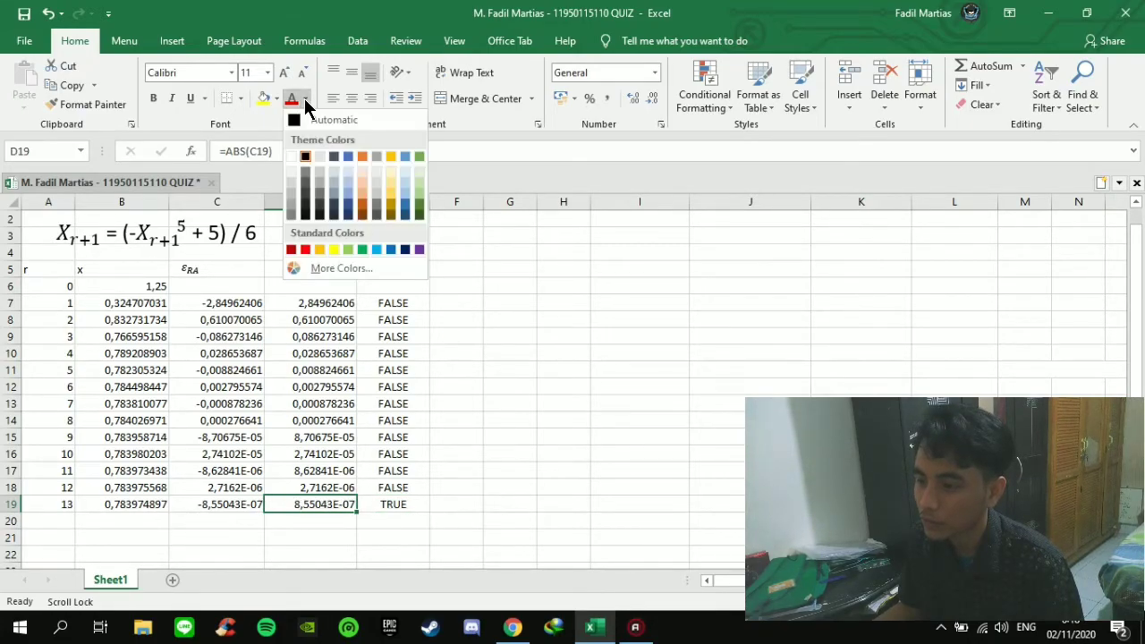
{"action": "left_click", "coordinate": [420, 200]}
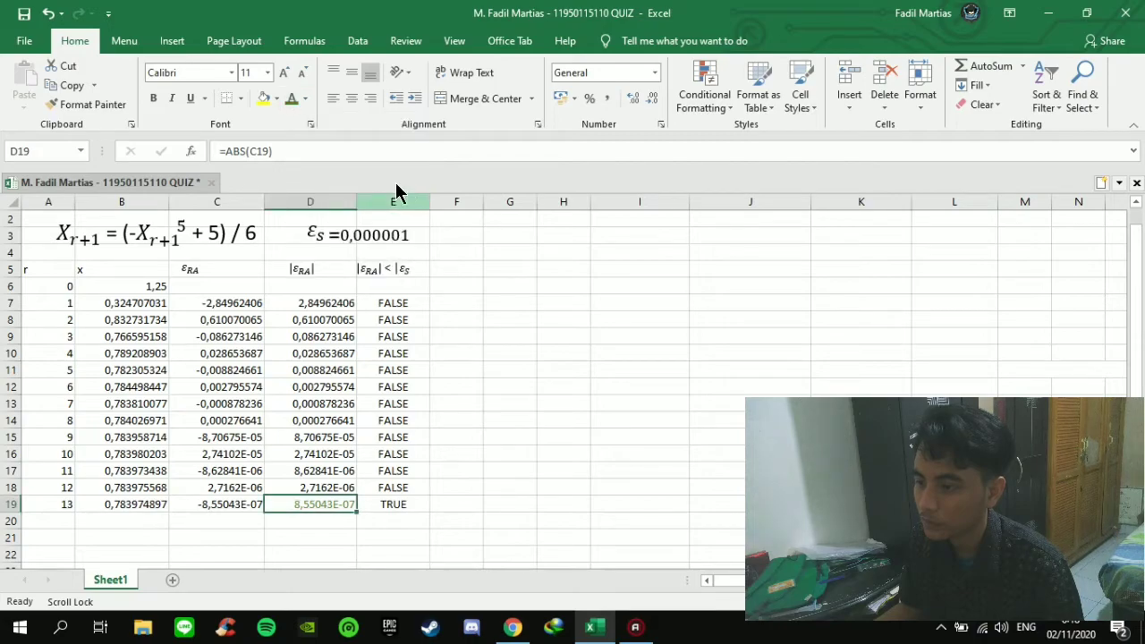
{"action": "left_click", "coordinate": [305, 100]}
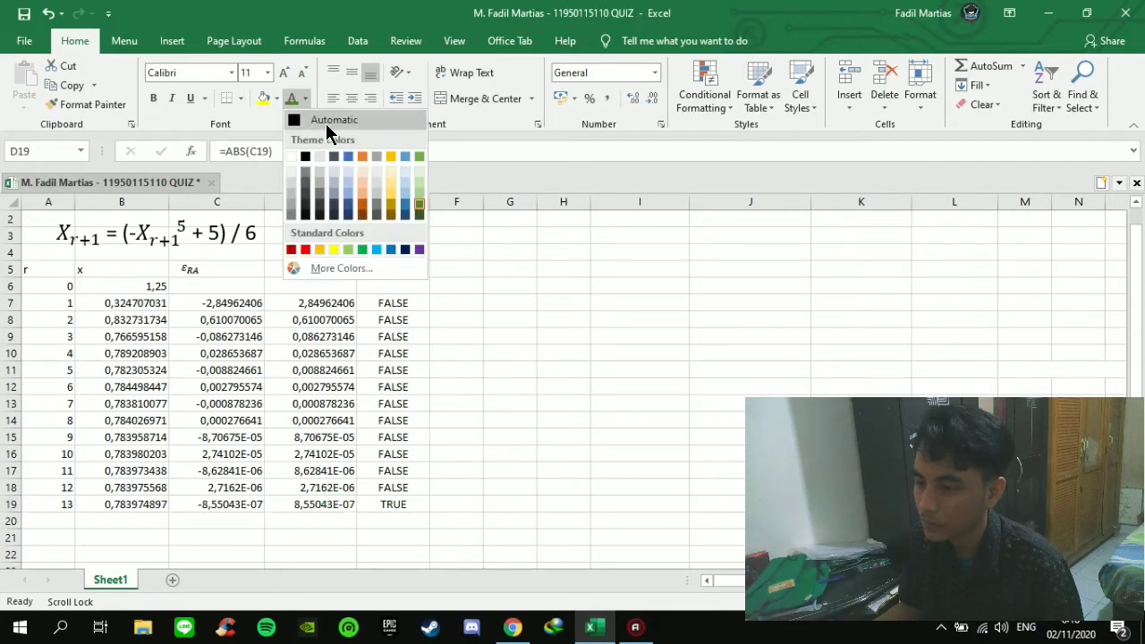
{"action": "left_click", "coordinate": [325, 123]}
- Highlight the final absolute relative error in D19 with a light green fill
{"action": "left_click", "coordinate": [272, 99]}
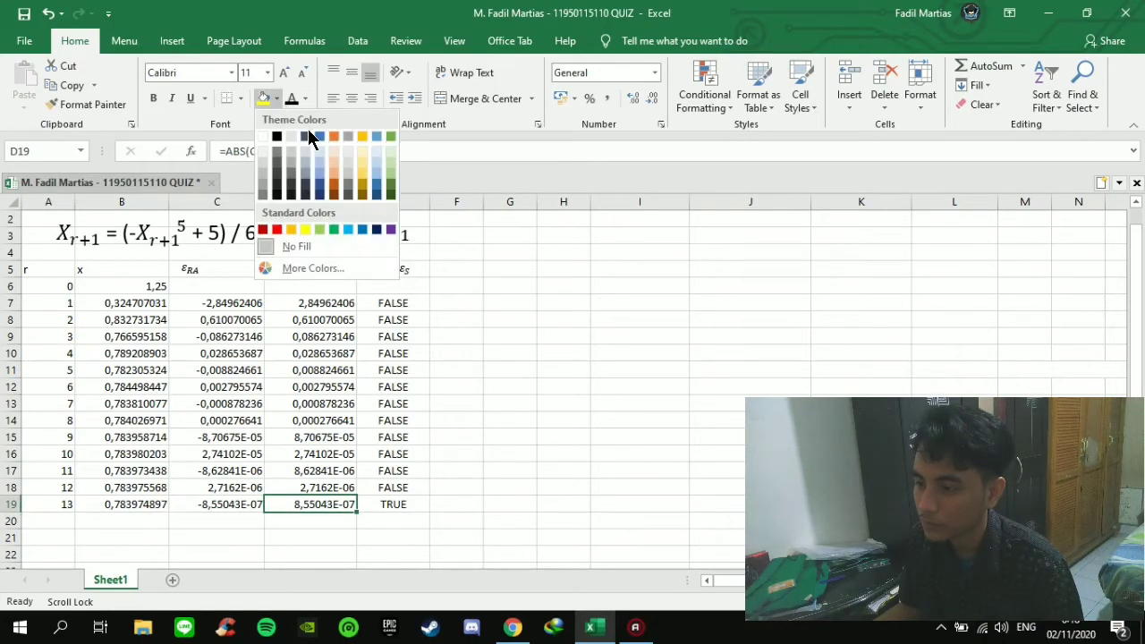
{"action": "left_click", "coordinate": [390, 182]}
{"action": "left_click", "coordinate": [336, 472]}
{"action": "left_click", "coordinate": [341, 505]}
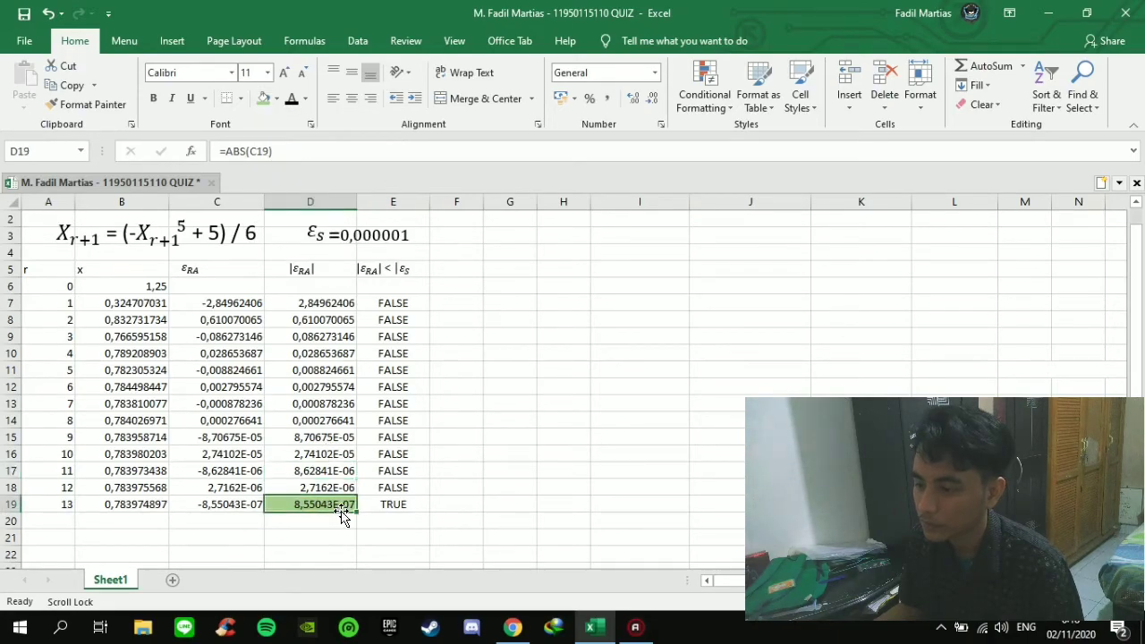
{"action": "left_click", "coordinate": [348, 517]}
{"action": "left_click", "coordinate": [345, 506]}
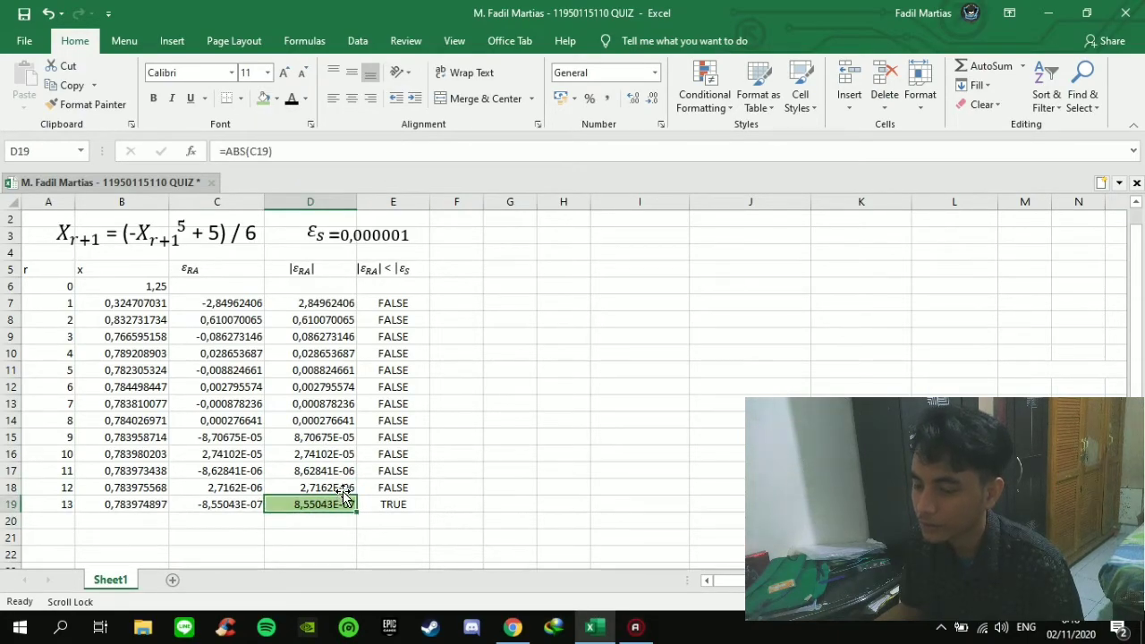